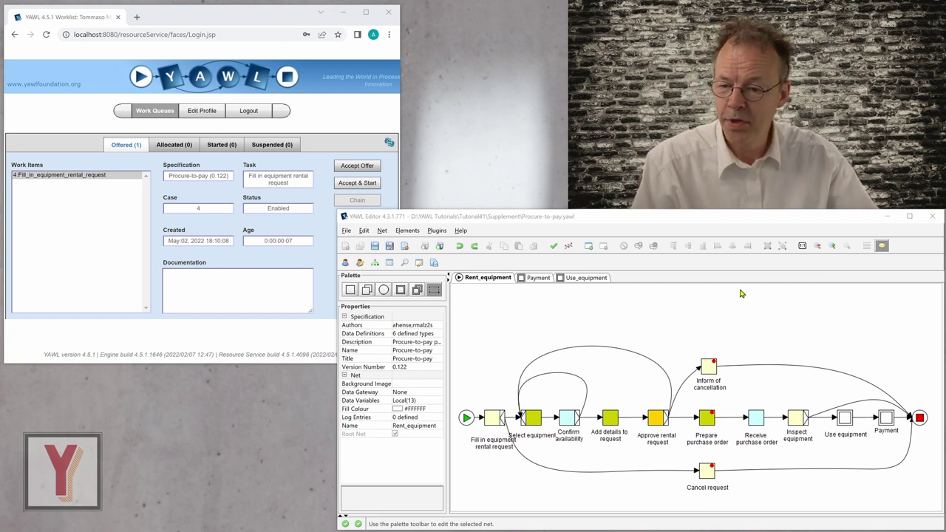
left_click(493, 421)
left_click(530, 417)
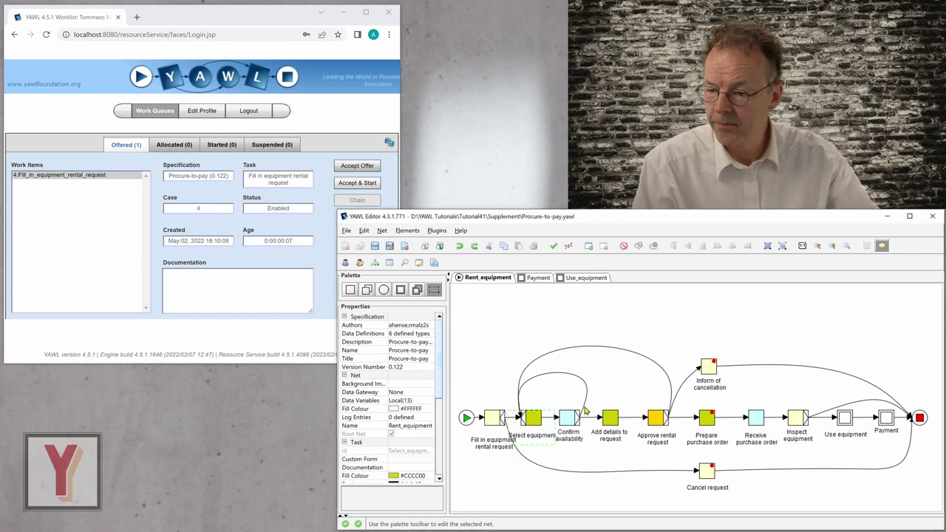
left_click(565, 421)
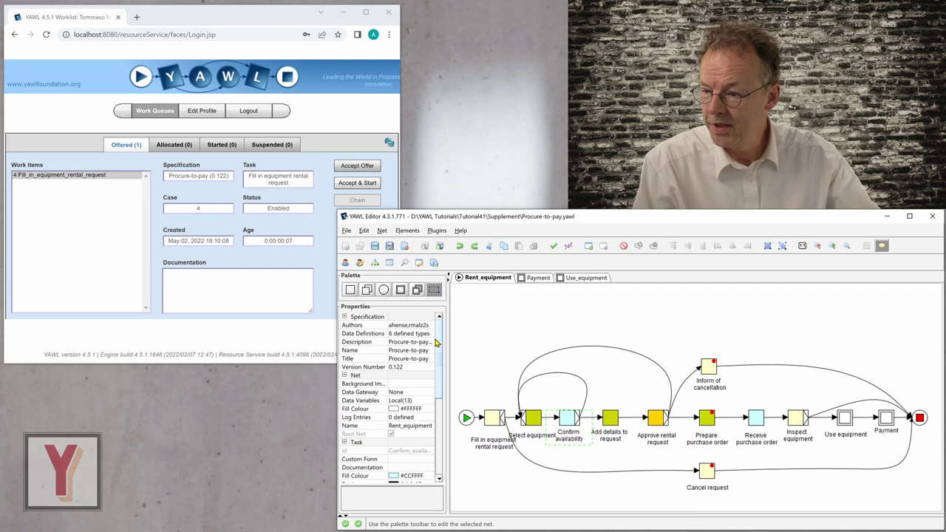
left_click(490, 419)
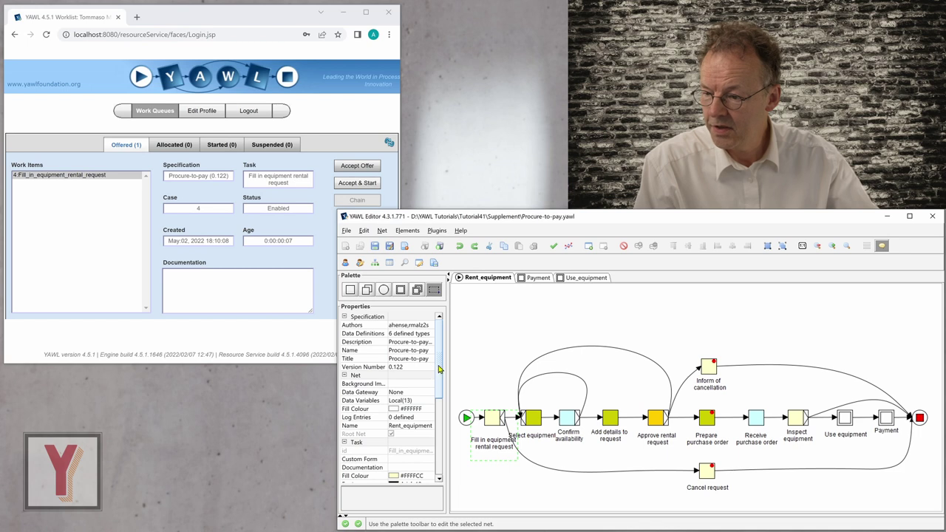
scroll(438, 369, "down", 4)
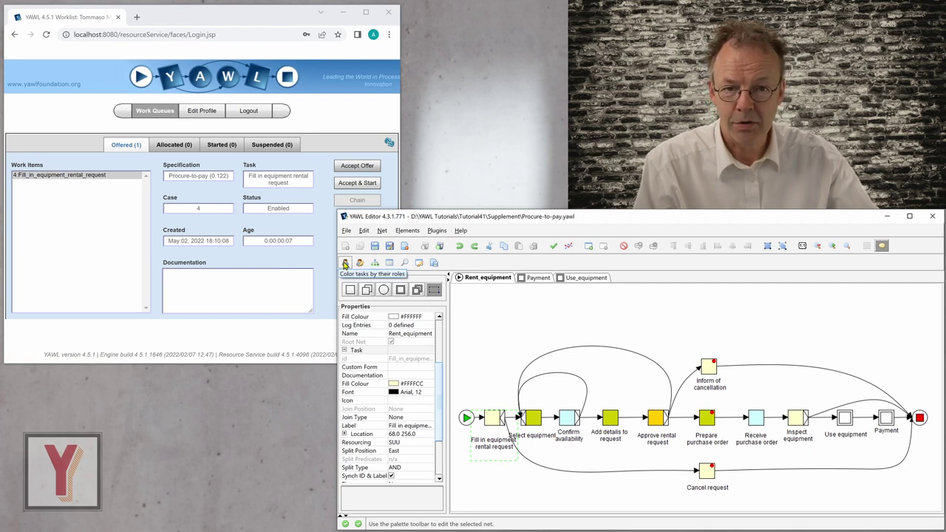
Step: Colour the Rent_equipment tasks by role, move the legend aside, and briefly show then hide constraints
left_click(345, 263)
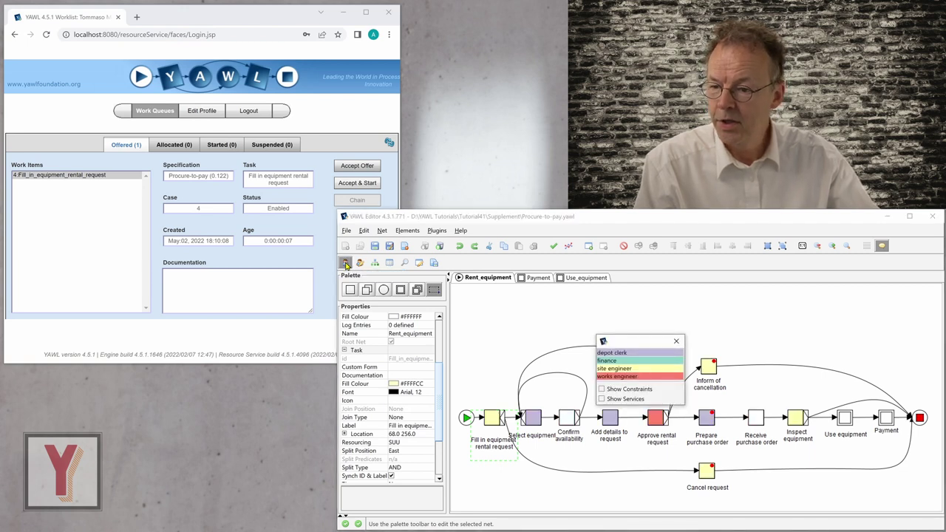
left_click_drag(633, 342, 855, 300)
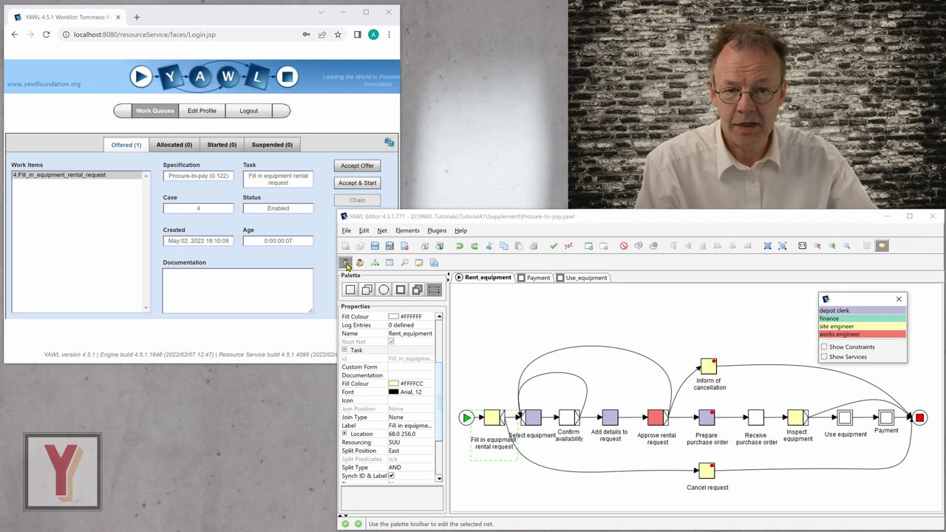
left_click(824, 348)
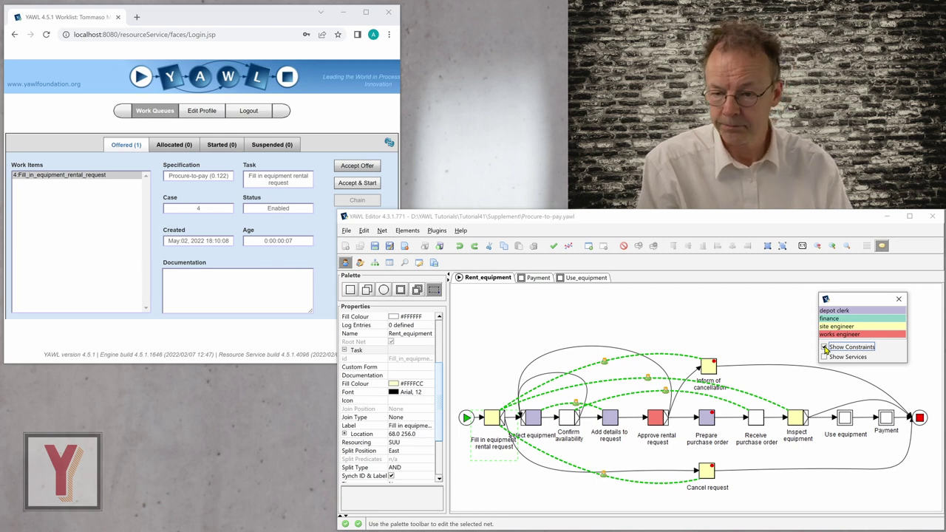
left_click(824, 348)
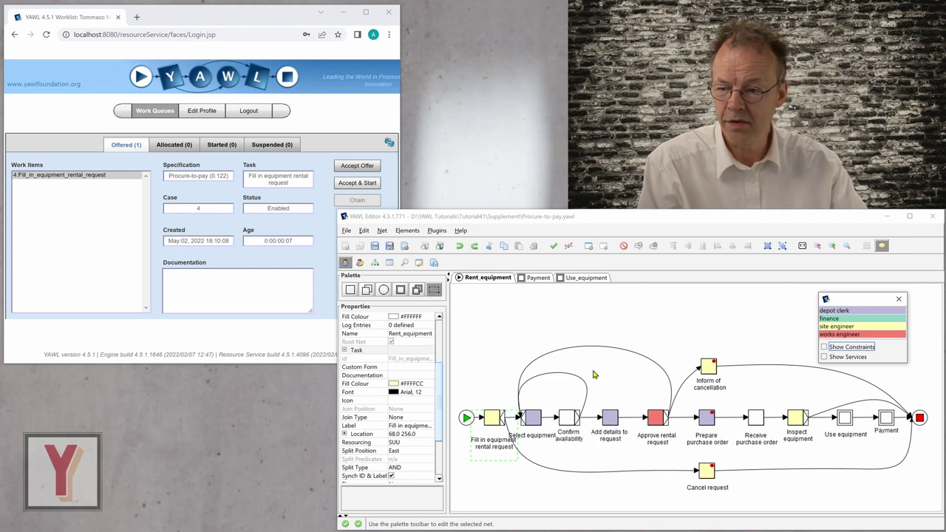
Step: Close the role legend and review Confirm availability's resourcing settings before closing them
left_click(899, 299)
left_click(565, 419)
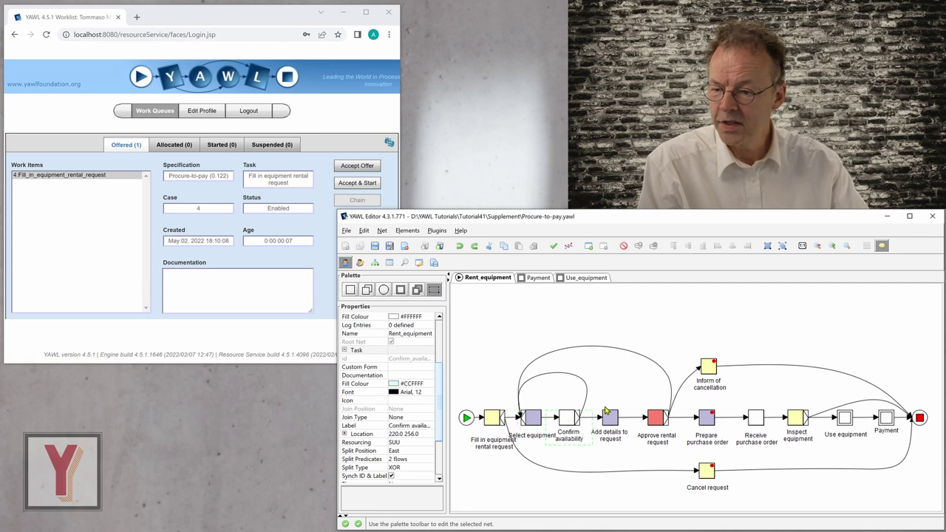
left_click(428, 443)
left_click(431, 442)
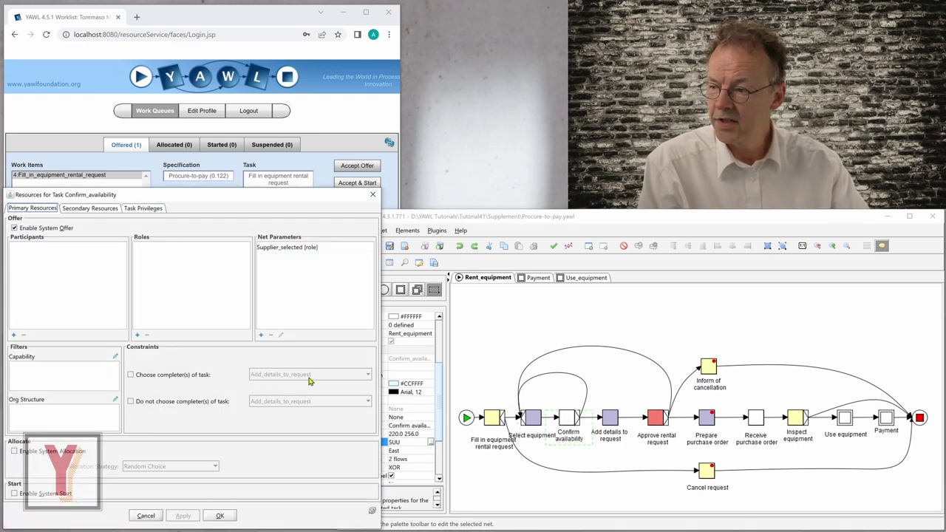
left_click_drag(181, 201, 265, 215)
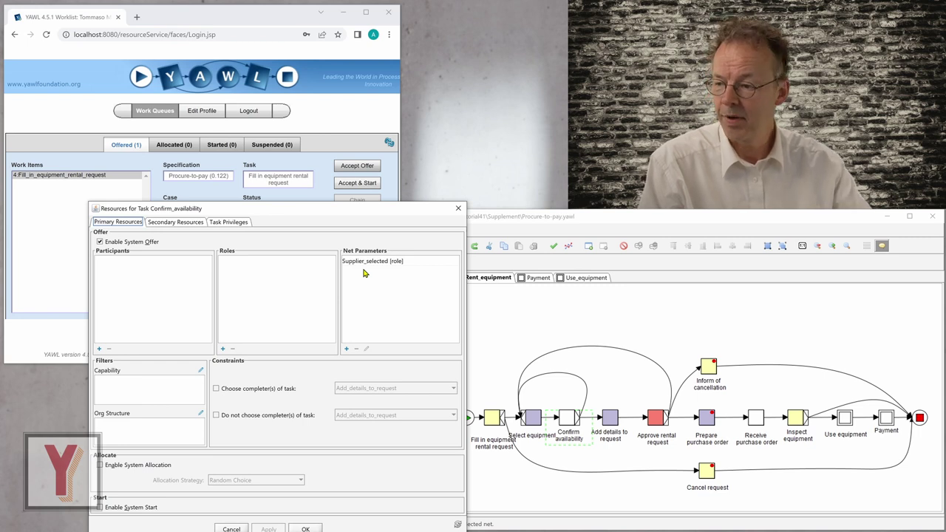
left_click(458, 207)
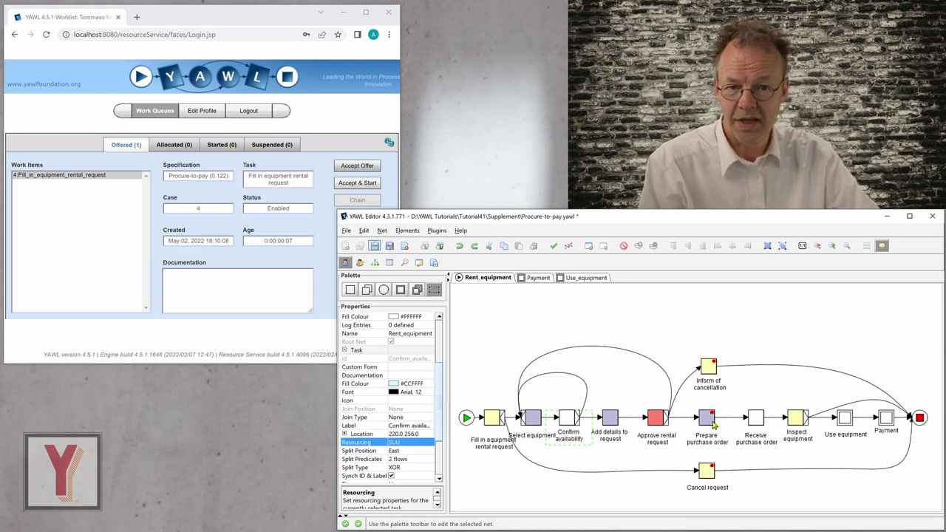
Step: Show and then hide the cancellation region of Cancel request
left_click(710, 477)
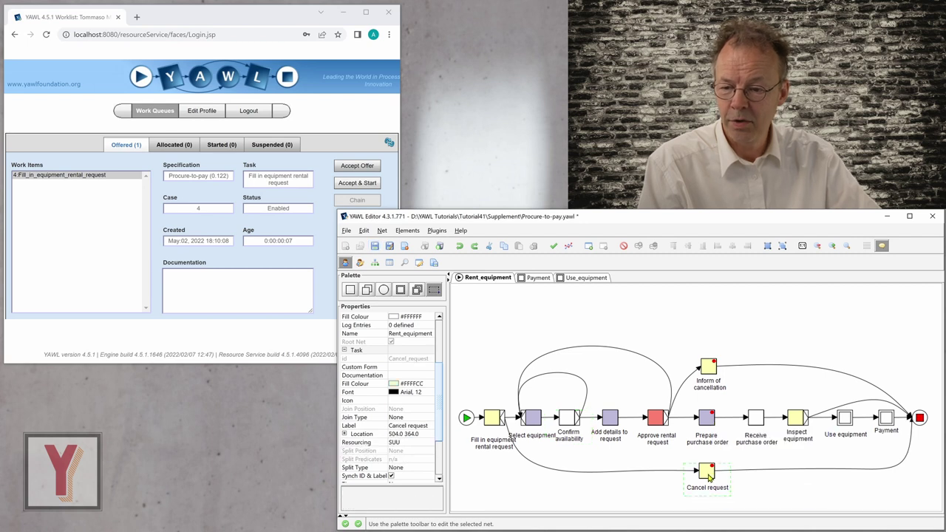
left_click(623, 246)
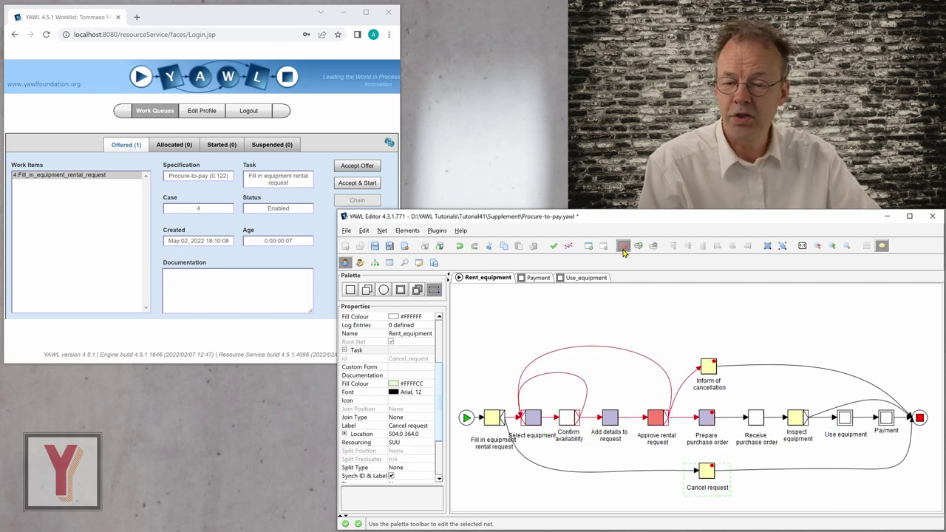
left_click(623, 248)
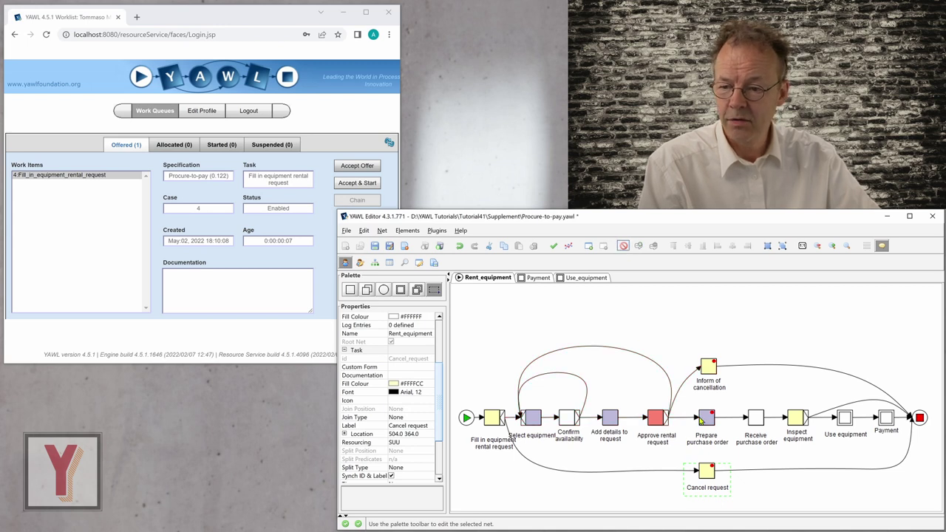
Step: Show and hide Prepare purchase order's cancellation region, then view the Use_equipment net
left_click(702, 420)
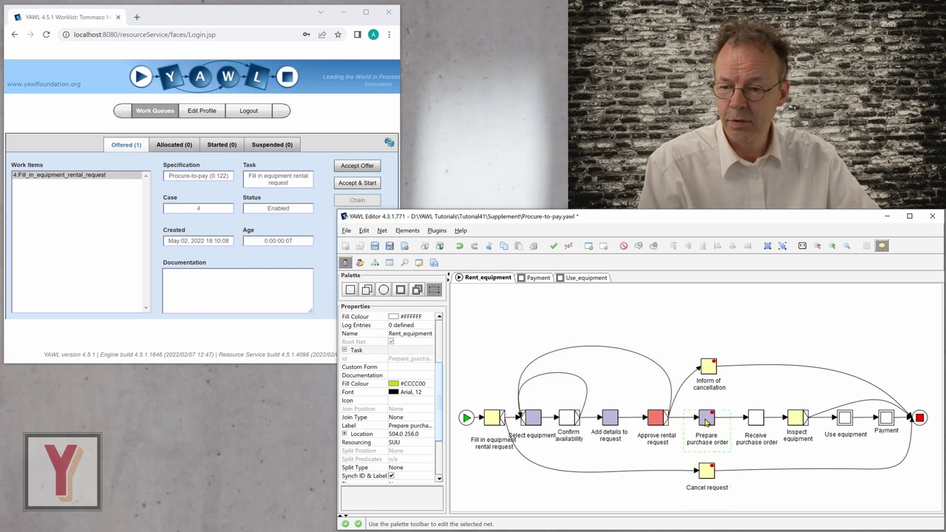
left_click(623, 246)
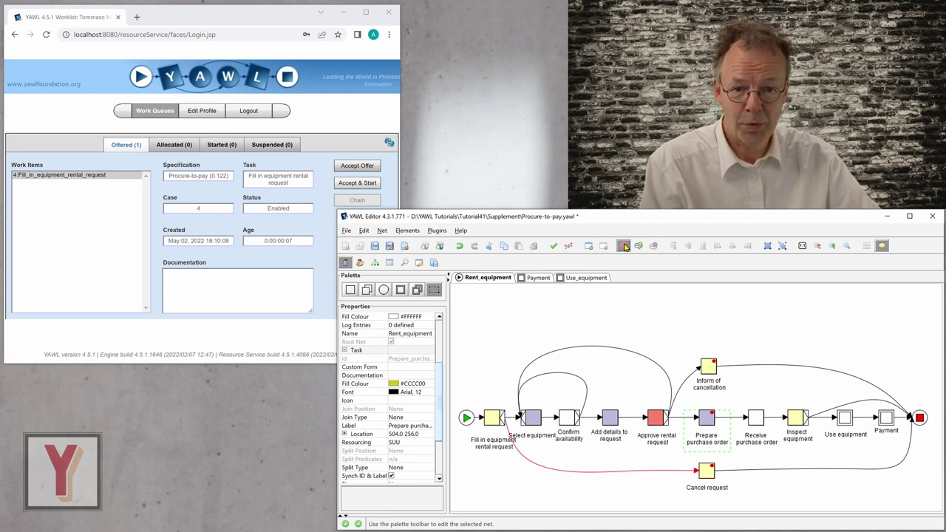
left_click(623, 246)
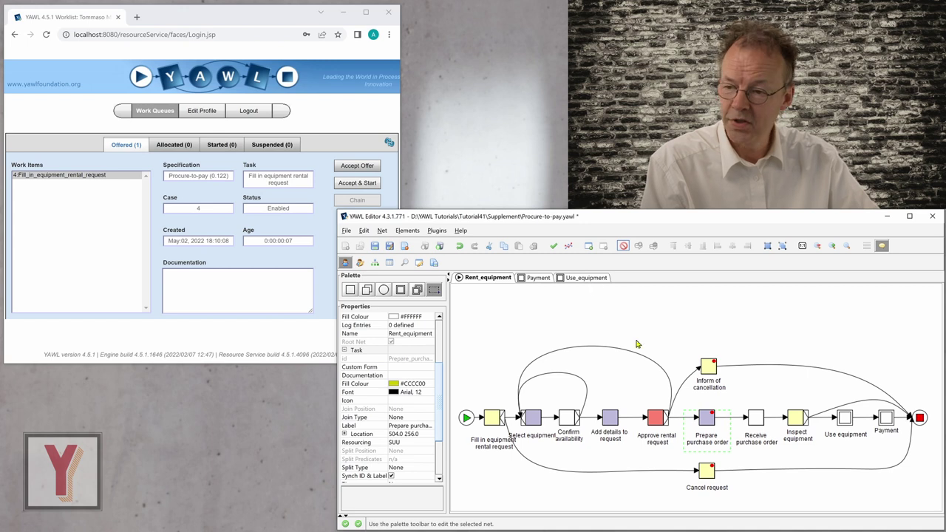
left_click(580, 278)
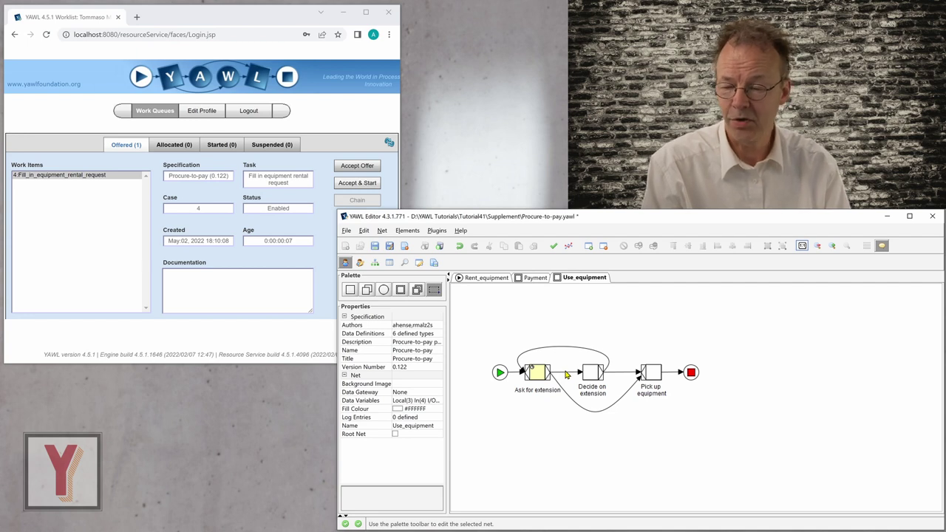
Step: Look over the Payment net and come back to Rent_equipment
left_click(486, 278)
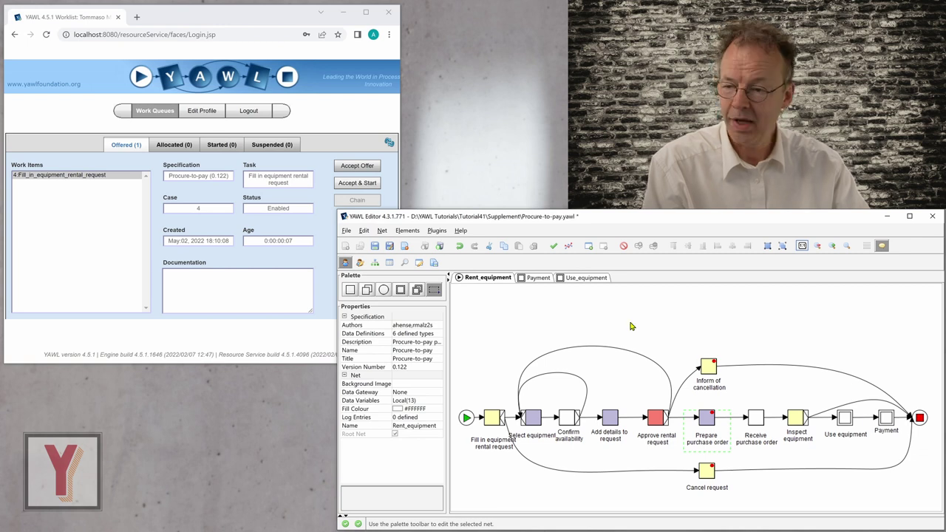
left_click(530, 279)
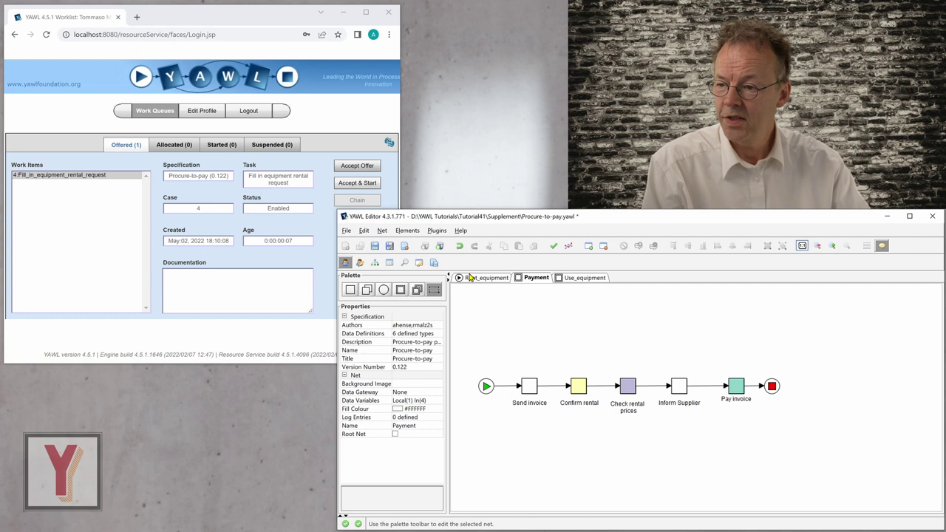
left_click(471, 278)
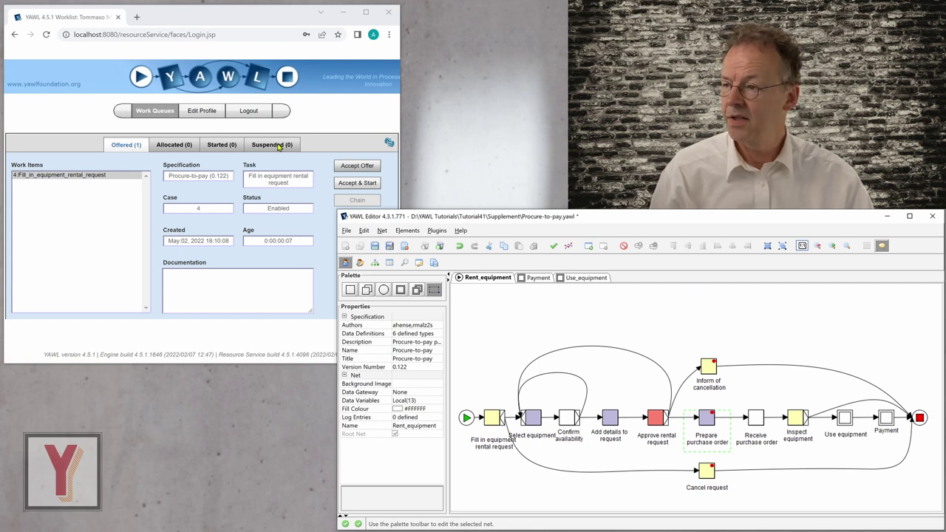
Step: Start case 4's rental request item, enter the requester's name, and edit the end date
left_click(328, 116)
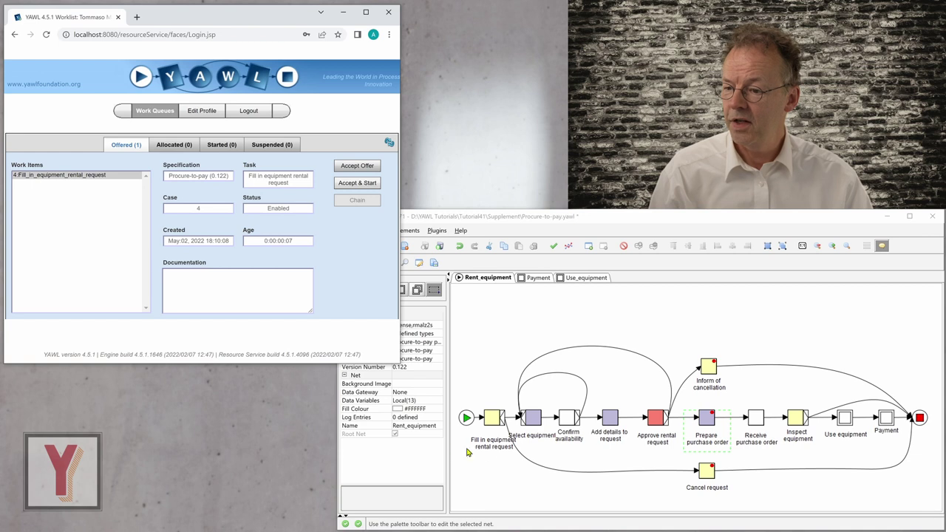
left_click(363, 184)
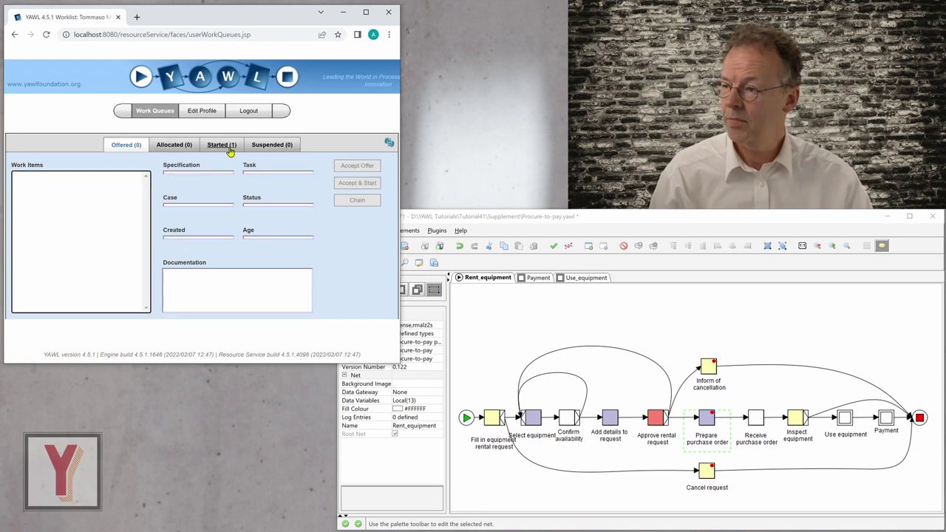
left_click(359, 167)
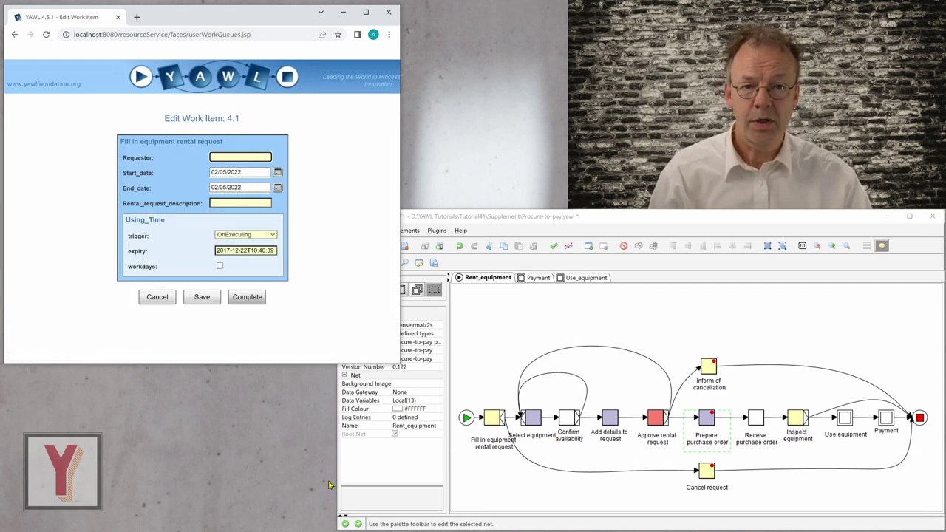
type("Tom")
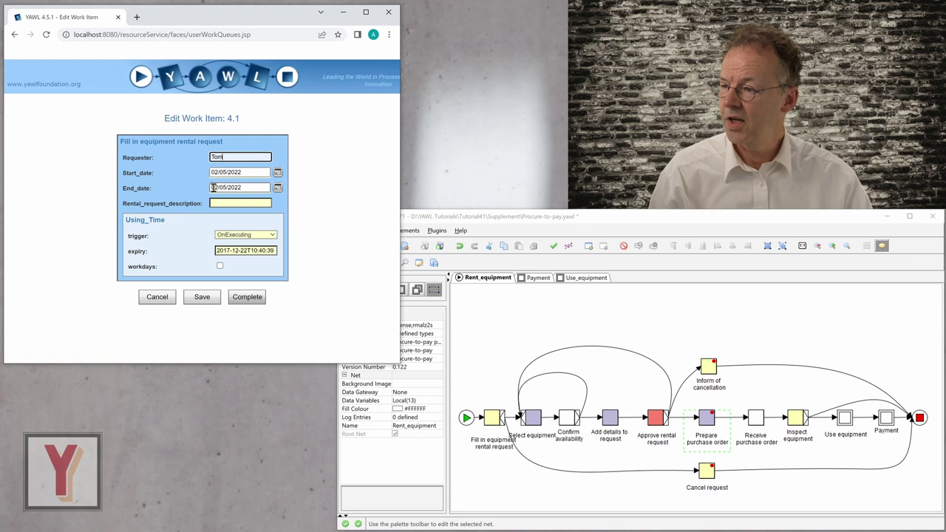
left_click(214, 187)
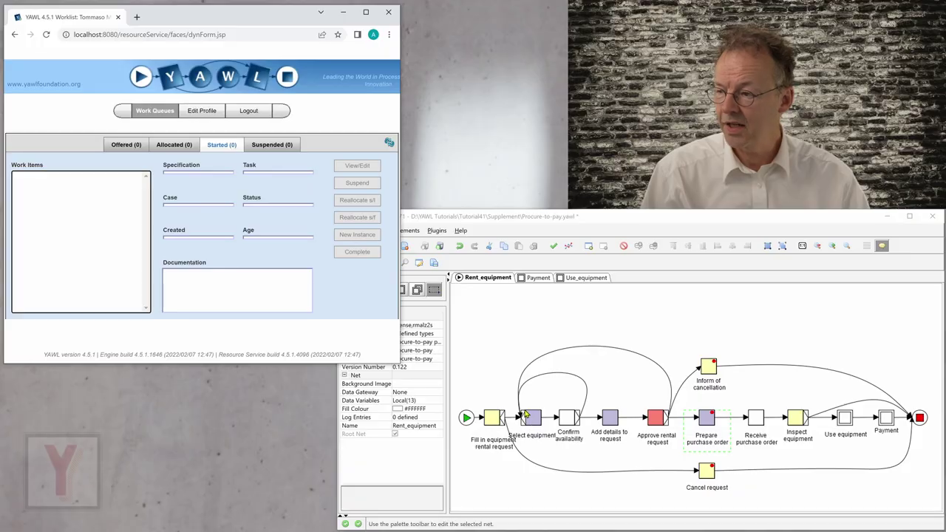
Step: Accept and start case 4's Select equipment item and open its form
left_click(126, 148)
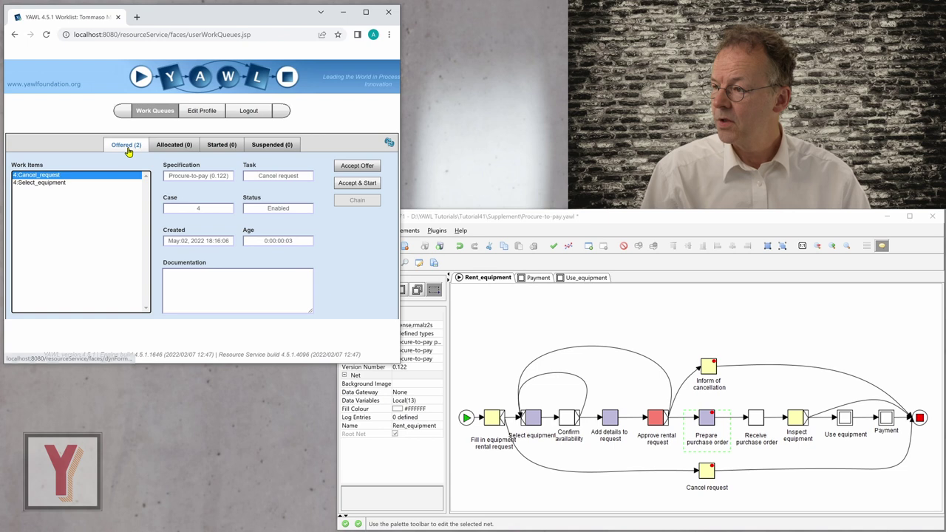
left_click(48, 183)
left_click(357, 182)
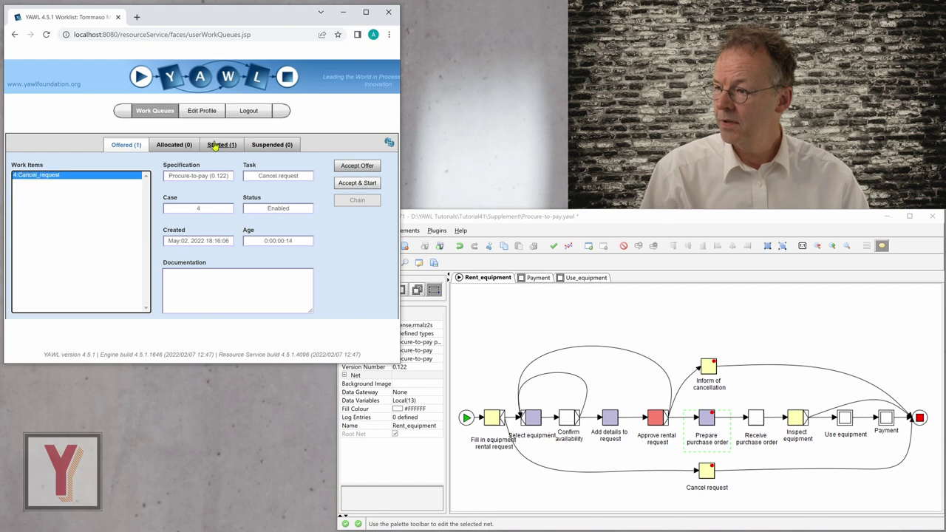
left_click(220, 145)
left_click(349, 168)
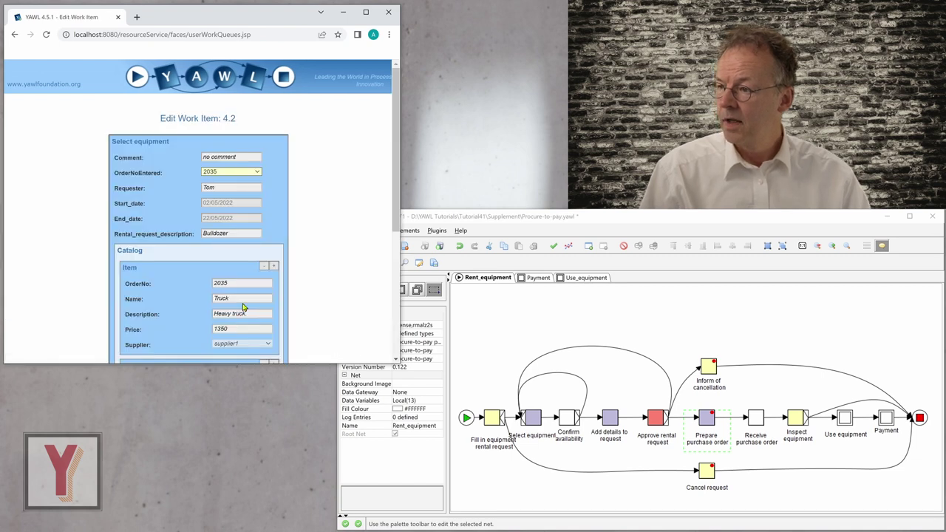
Step: Choose order number 3545, the Bulldozer, and complete the item
scroll(351, 219, "down", 2)
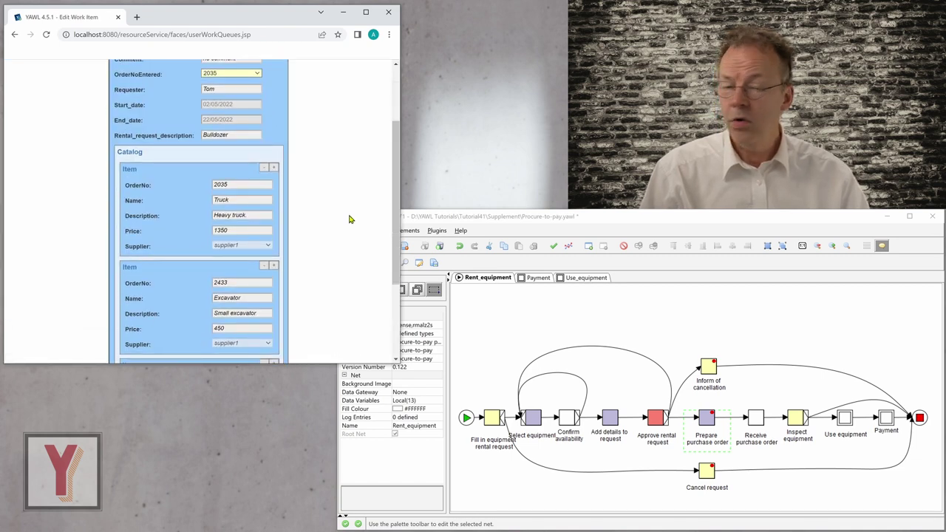
scroll(350, 218, "down", 3)
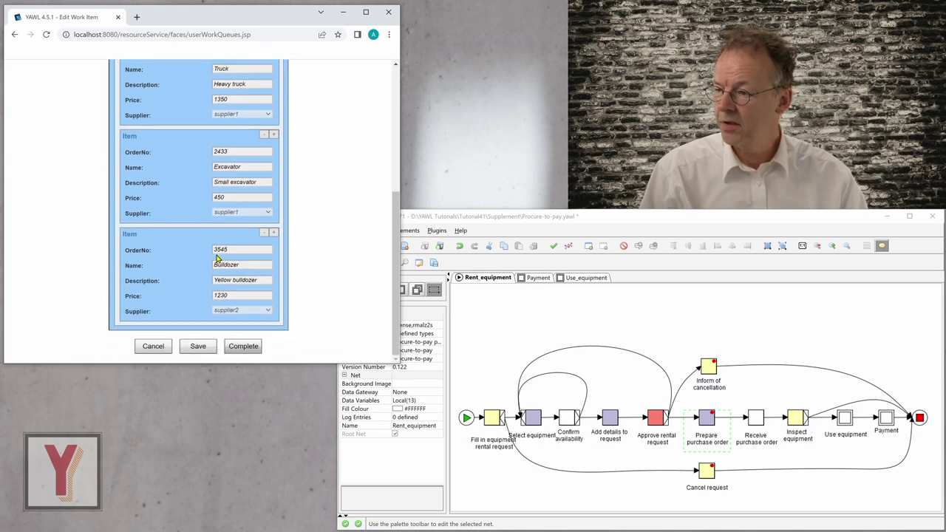
scroll(244, 263, "up", 5)
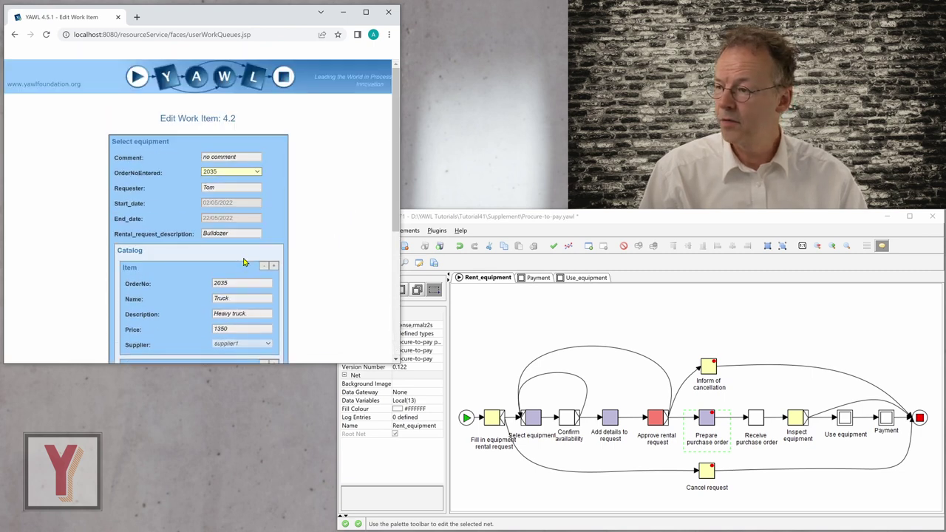
left_click(229, 174)
left_click(239, 204)
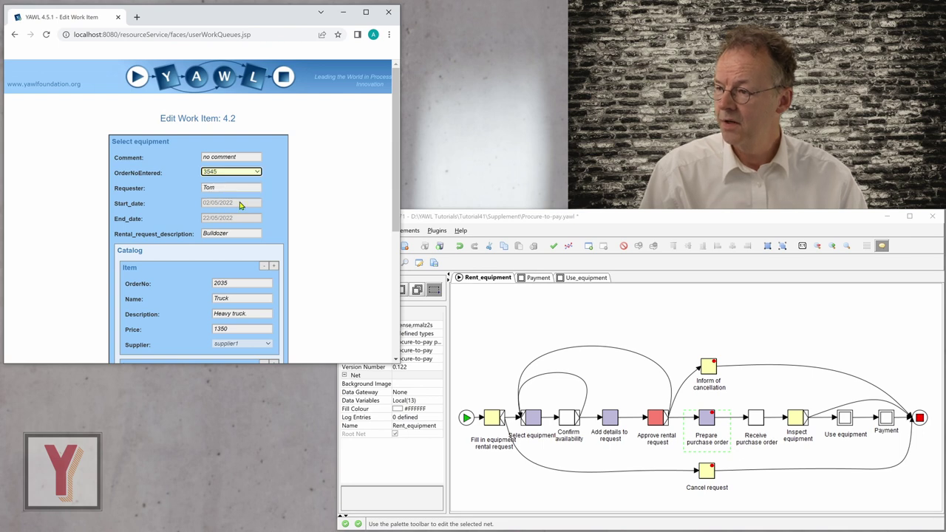
scroll(310, 248, "down", 5)
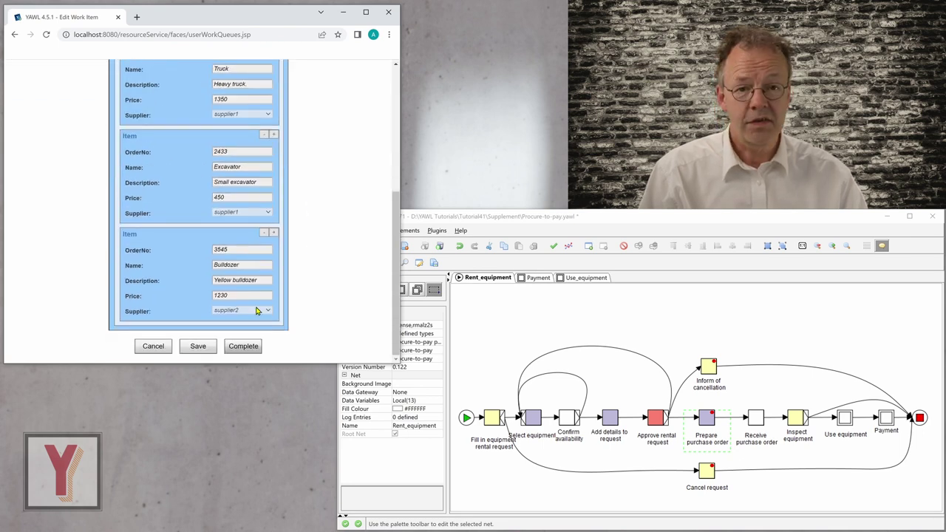
left_click(235, 348)
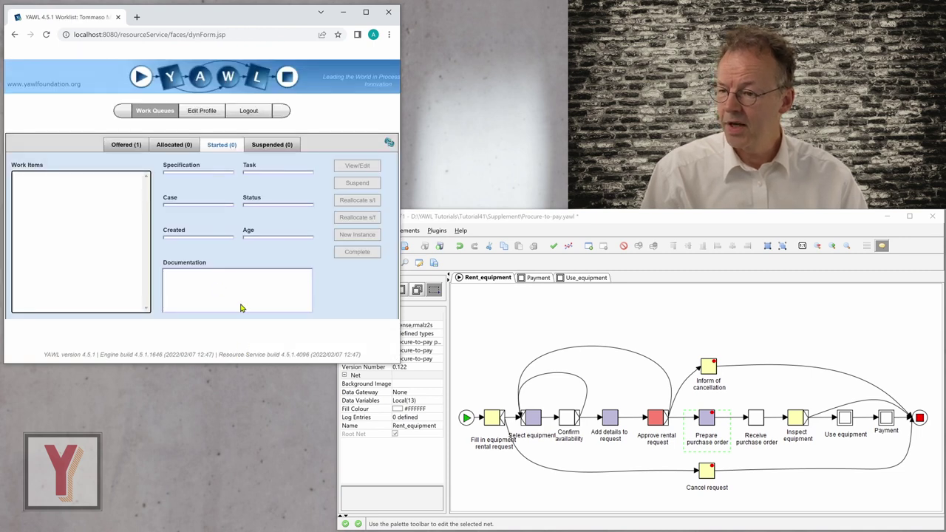
Step: Accept, start and complete Confirm availability with the equipment ticked Available
left_click(518, 222)
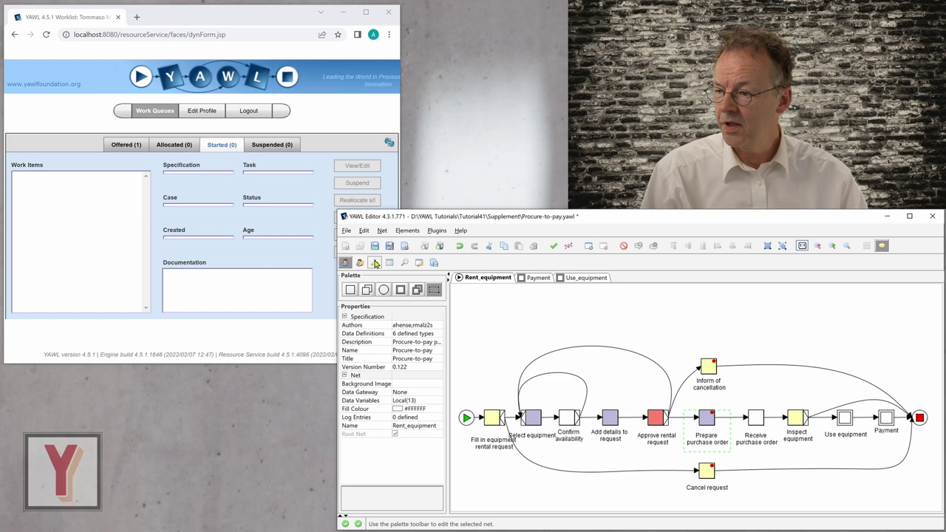
left_click(251, 291)
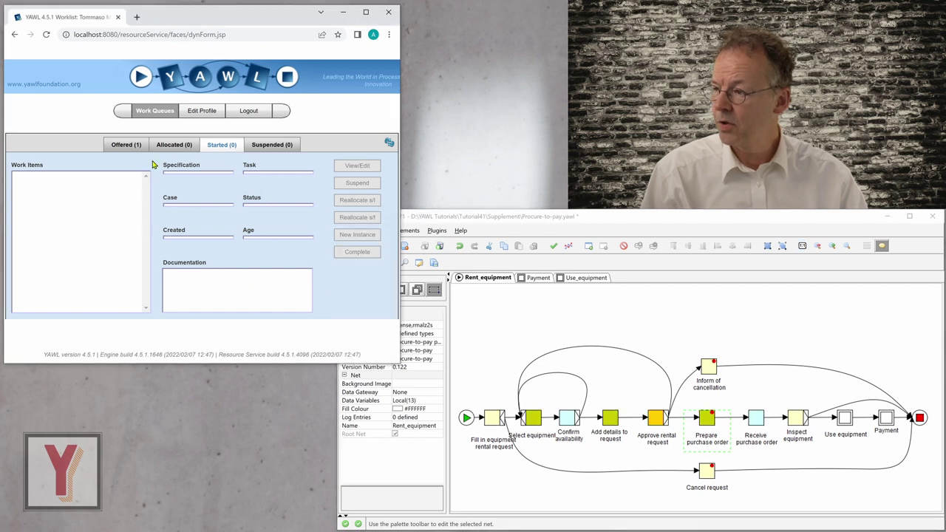
left_click(124, 145)
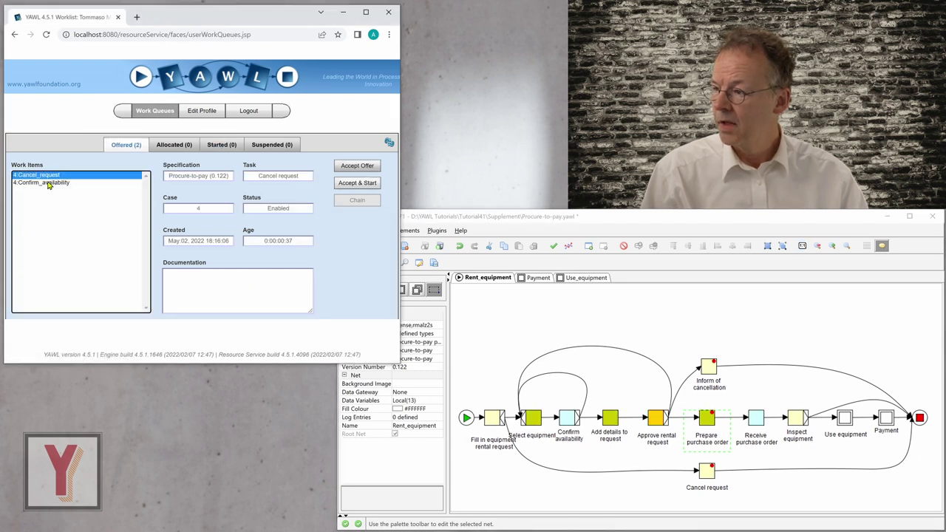
left_click(139, 182)
left_click(357, 183)
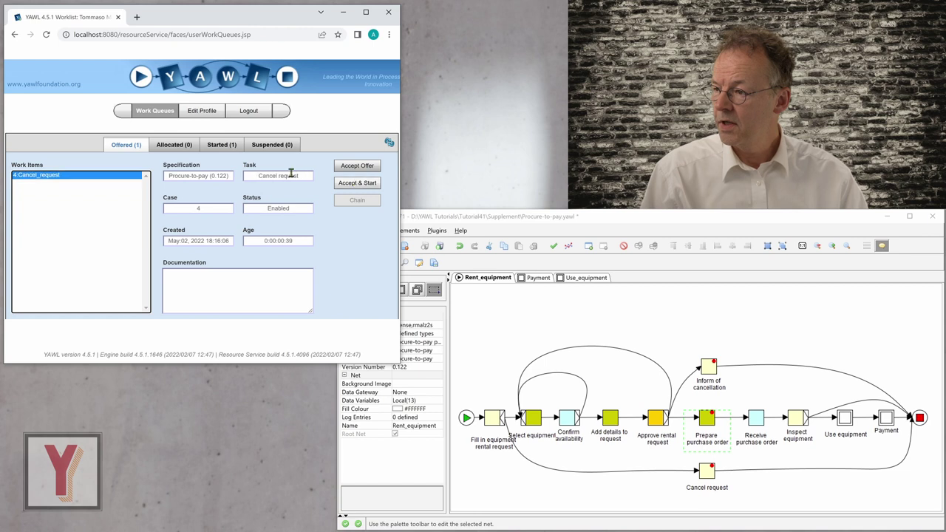
left_click(219, 145)
left_click(359, 167)
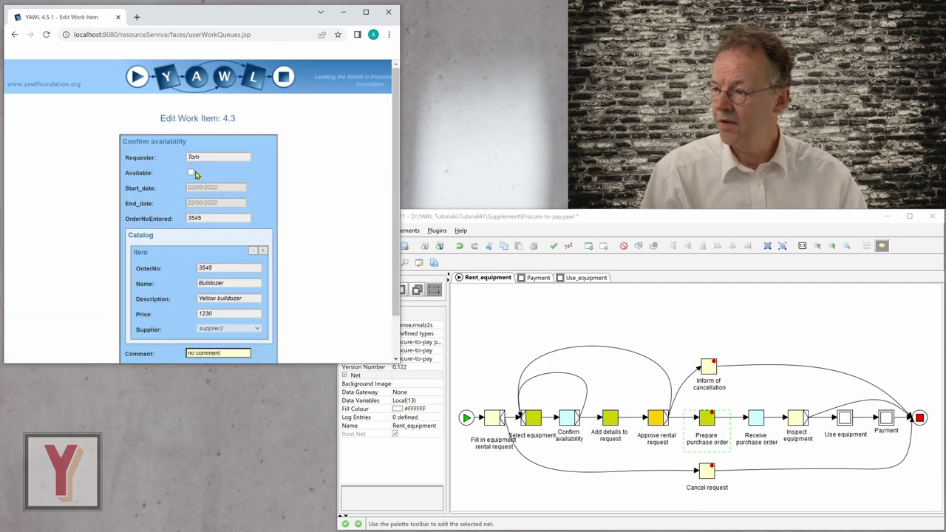
left_click(191, 172)
scroll(259, 204, "down", 1)
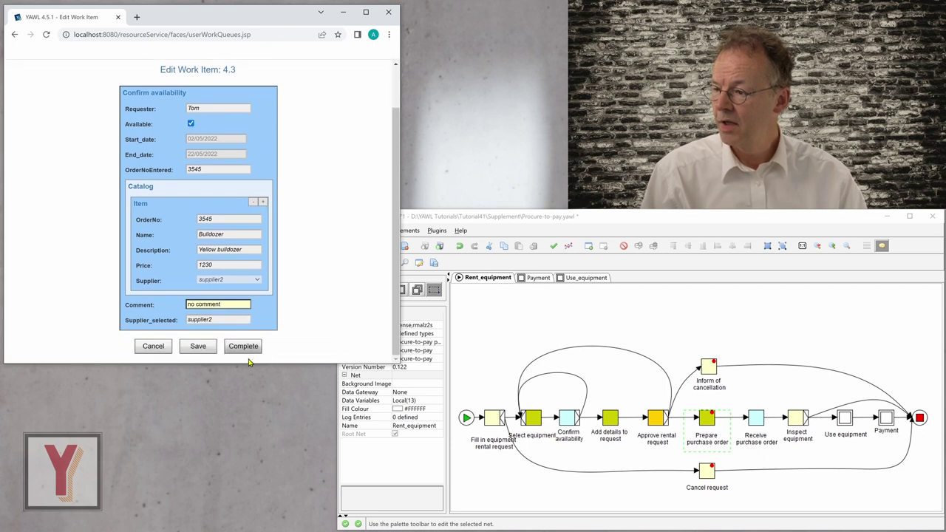
left_click(247, 347)
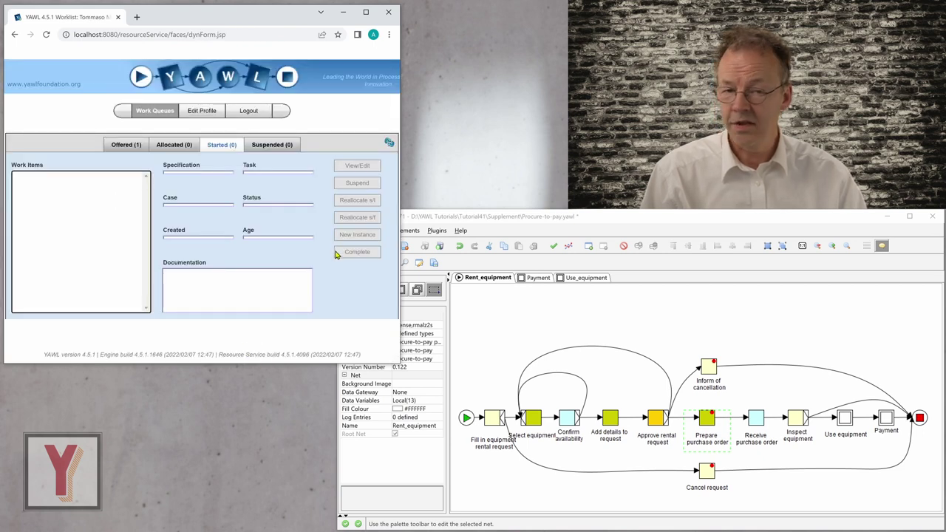
Step: Start Add details to request and complete it with details 'needs to be powerful'
left_click(131, 146)
left_click(181, 146)
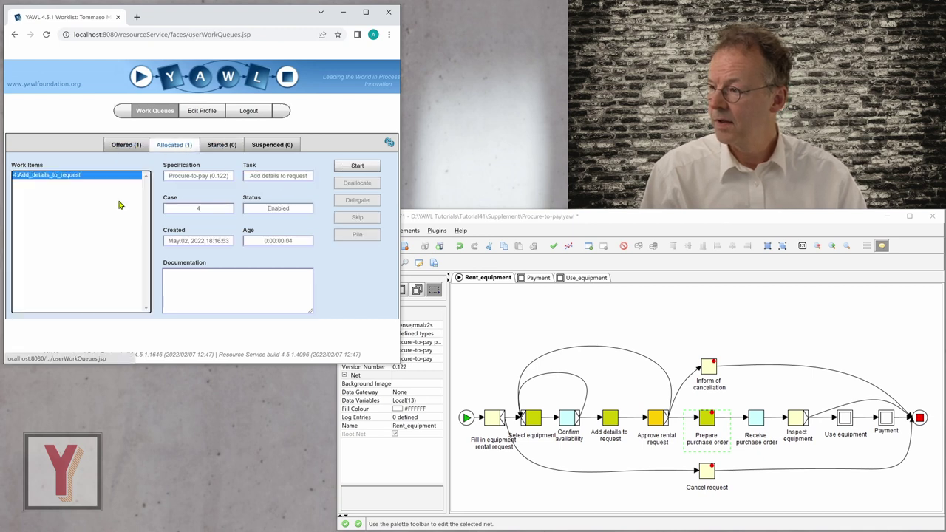
left_click(362, 169)
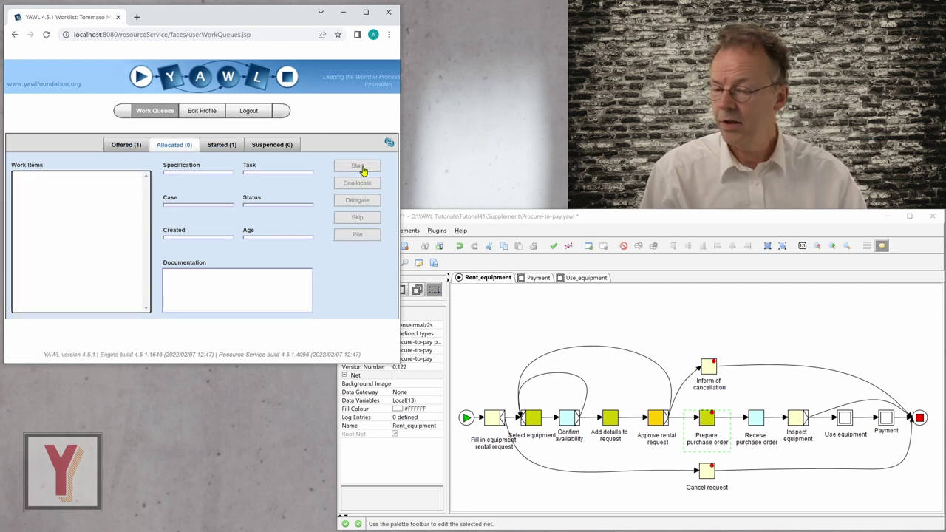
left_click(221, 146)
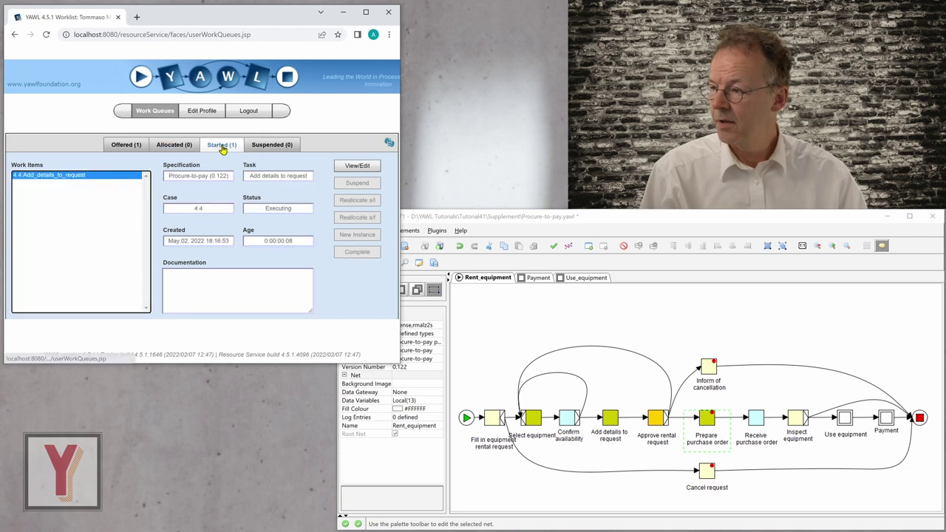
left_click(352, 168)
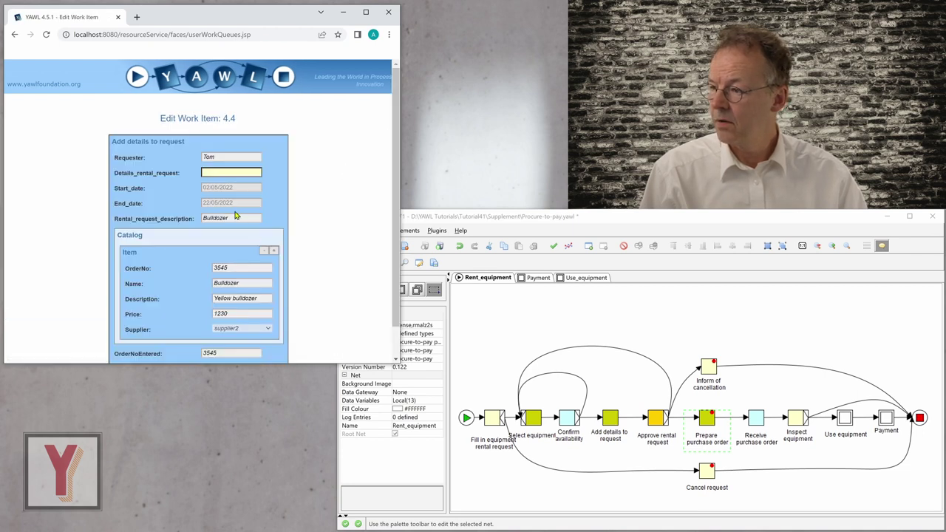
left_click(233, 168)
left_click(238, 194)
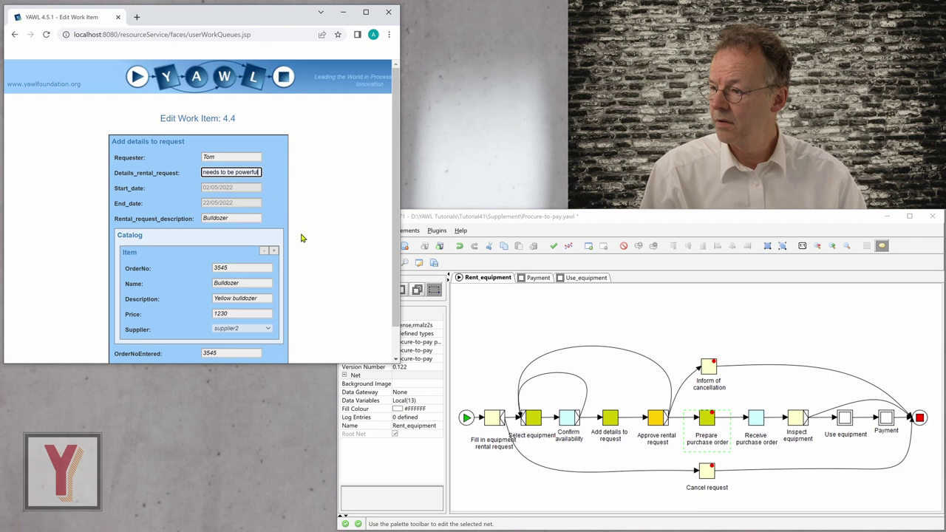
scroll(301, 239, "down", 1)
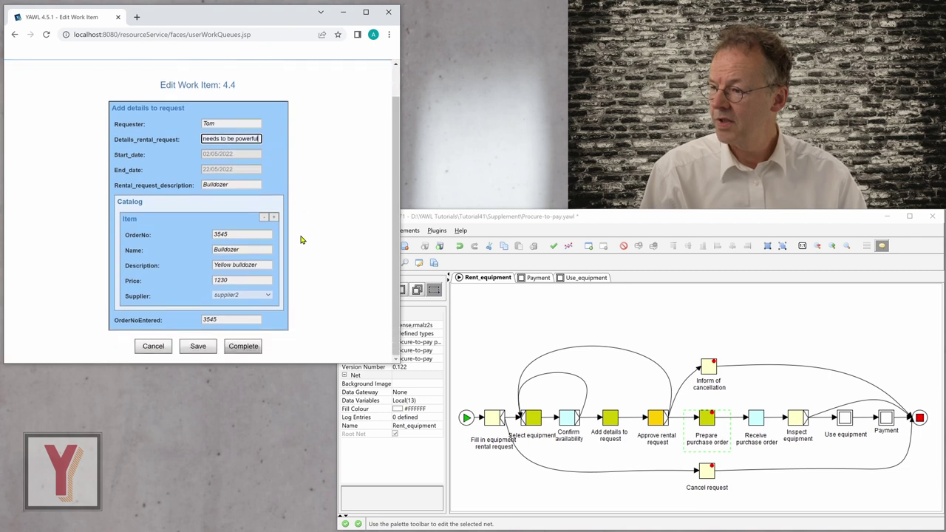
left_click(235, 348)
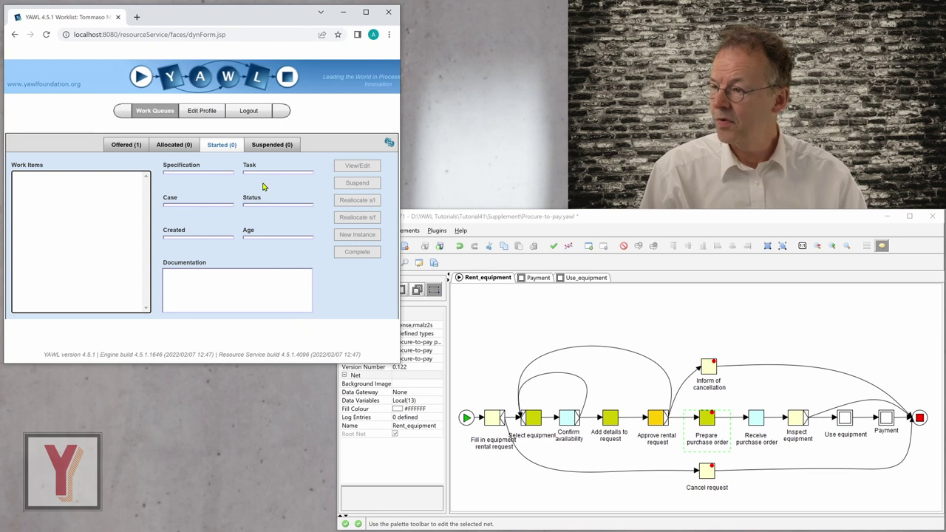
Step: Accept, start and complete Approve_rental_request with Request_decision left on Approve
left_click(126, 145)
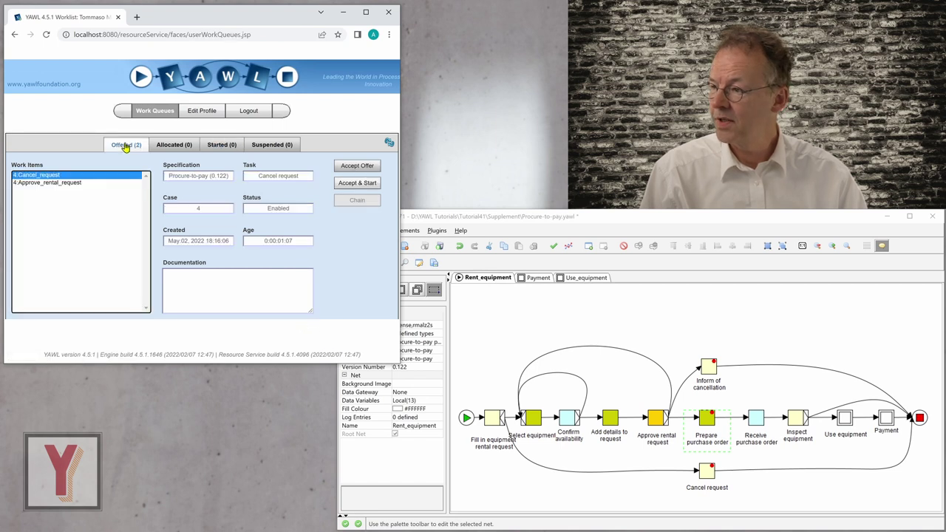
left_click(44, 182)
left_click(356, 182)
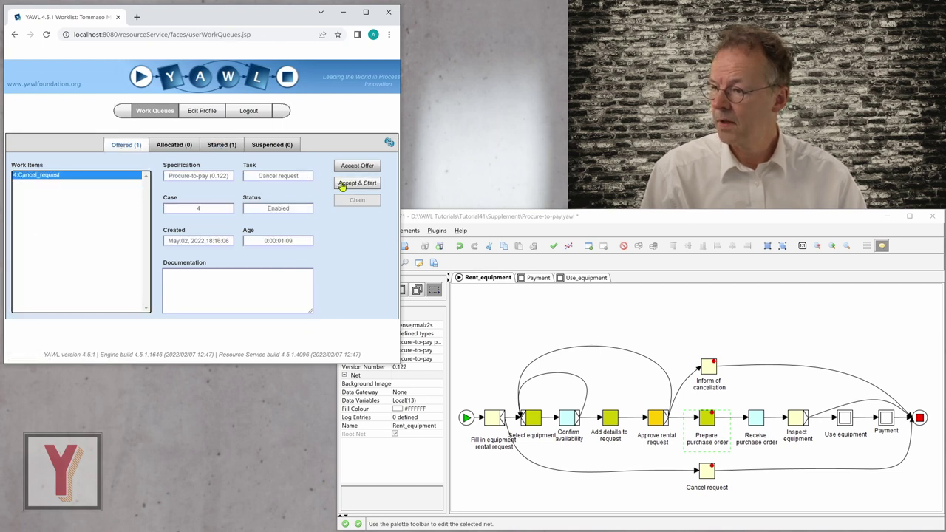
left_click(222, 144)
left_click(359, 165)
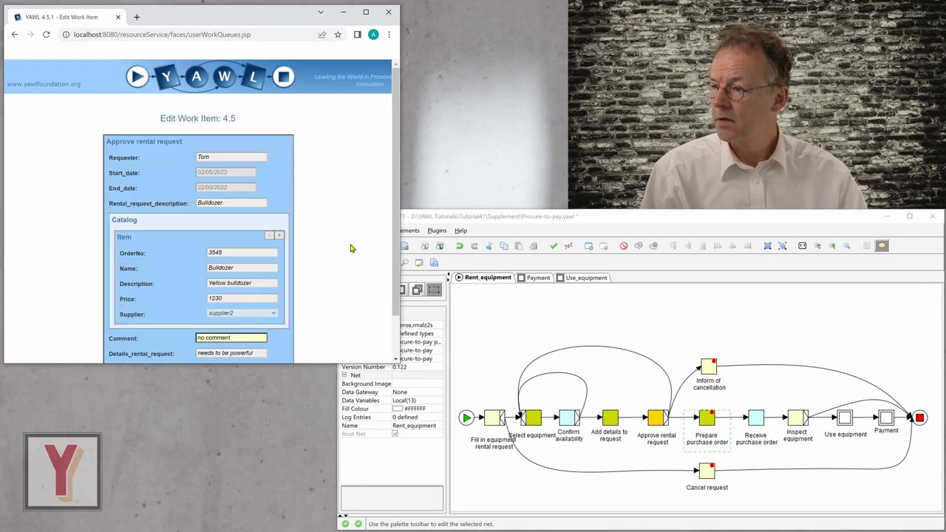
scroll(351, 249, "down", 2)
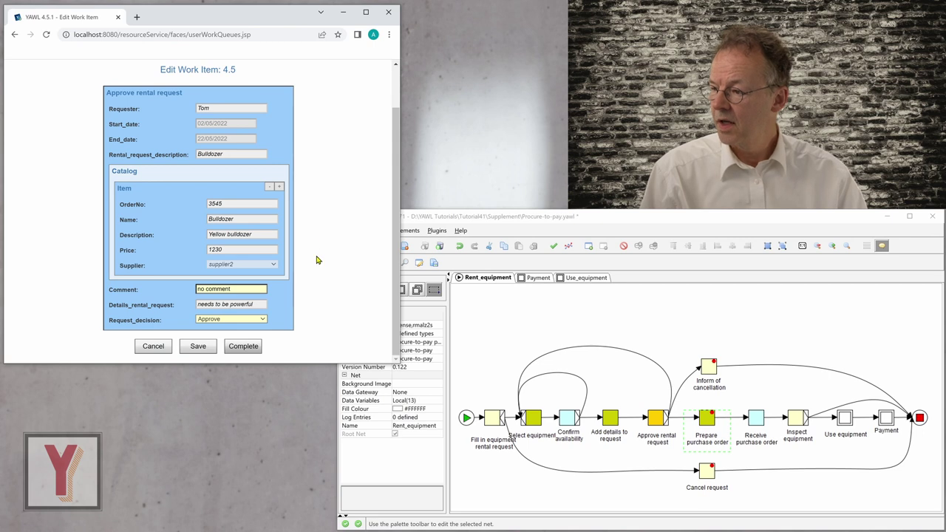
left_click(256, 320)
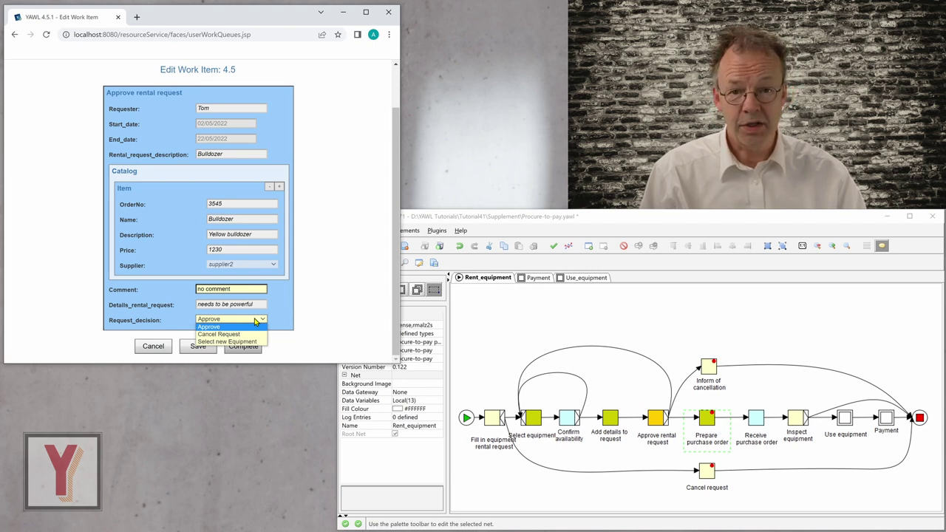
left_click(255, 320)
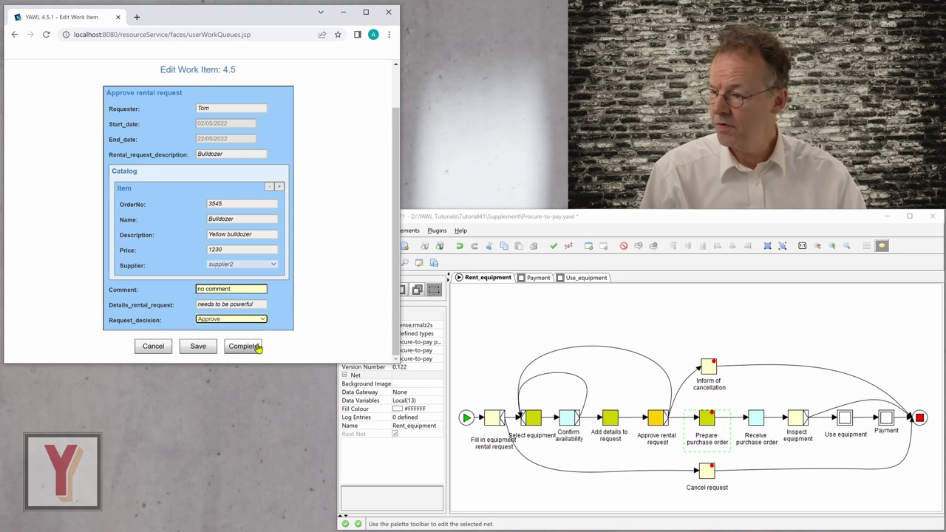
left_click(251, 347)
Step: Accept, start and complete case 4's Prepare purchase order item
left_click(118, 145)
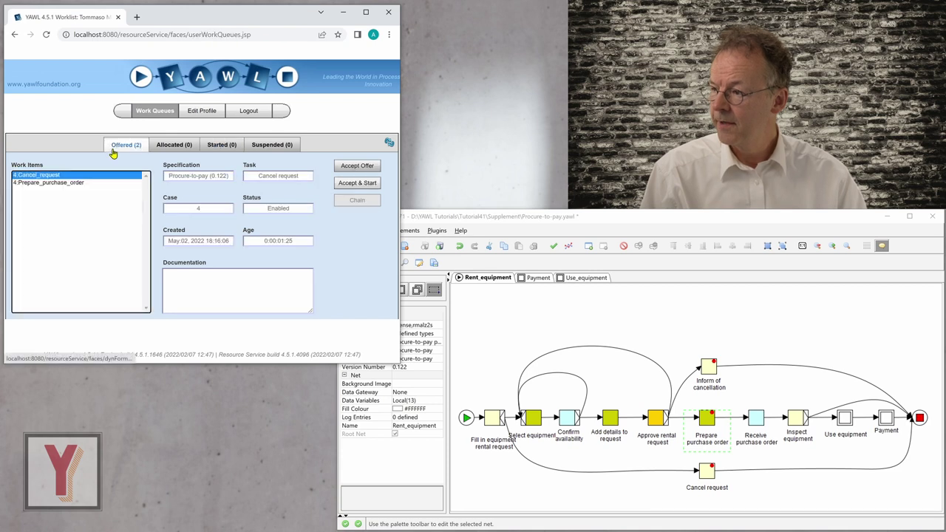
left_click(58, 183)
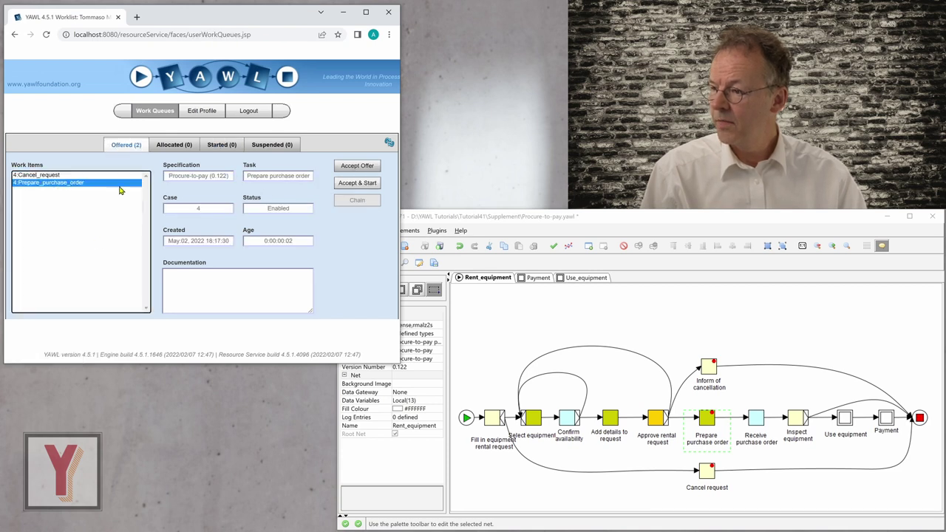
left_click(357, 185)
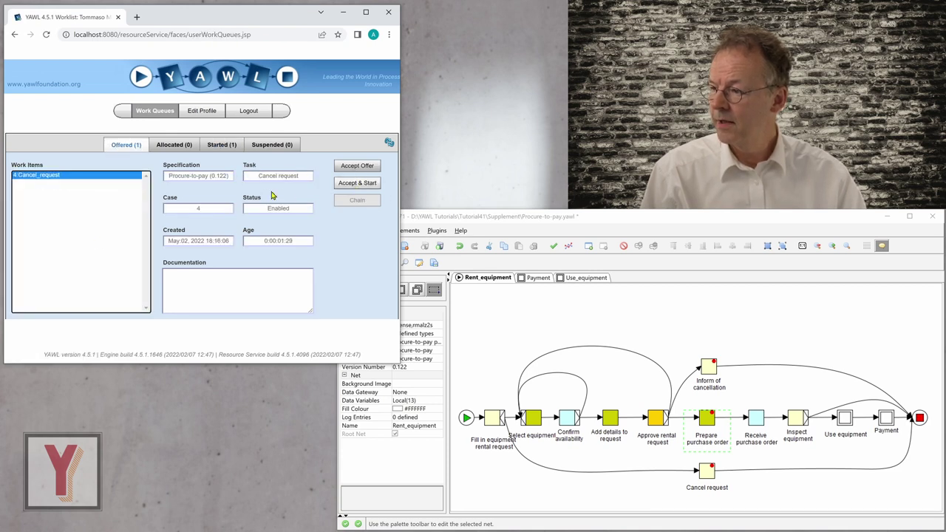
left_click(214, 145)
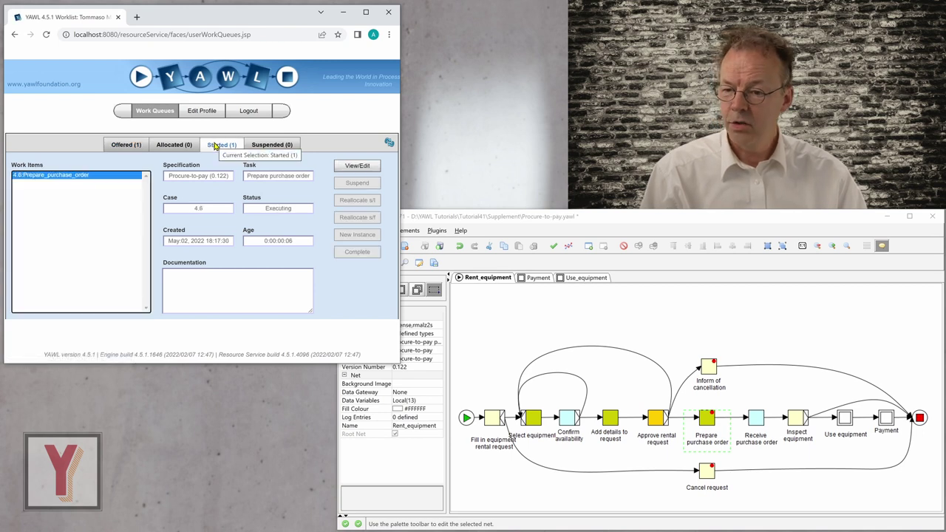
left_click(359, 167)
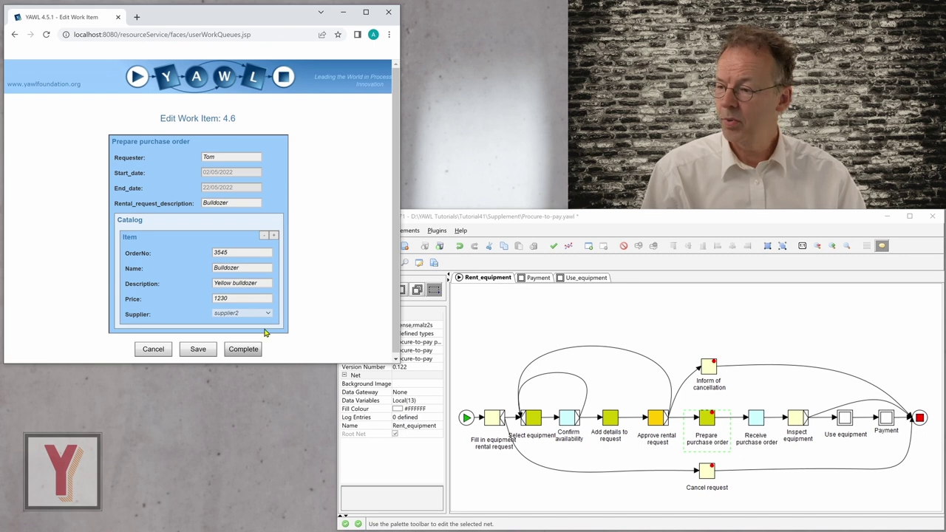
left_click(247, 350)
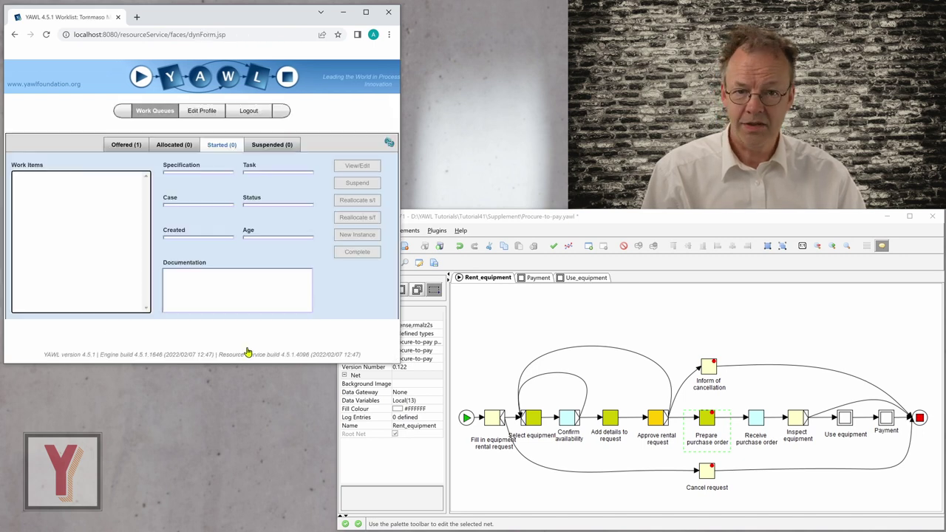
Step: Accept, start and complete the Receive purchase order item
left_click(127, 144)
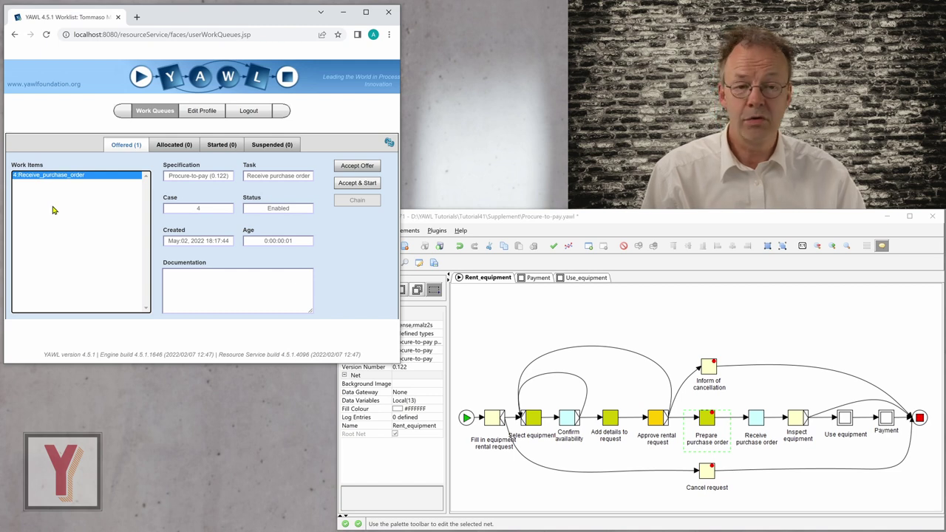
left_click(371, 183)
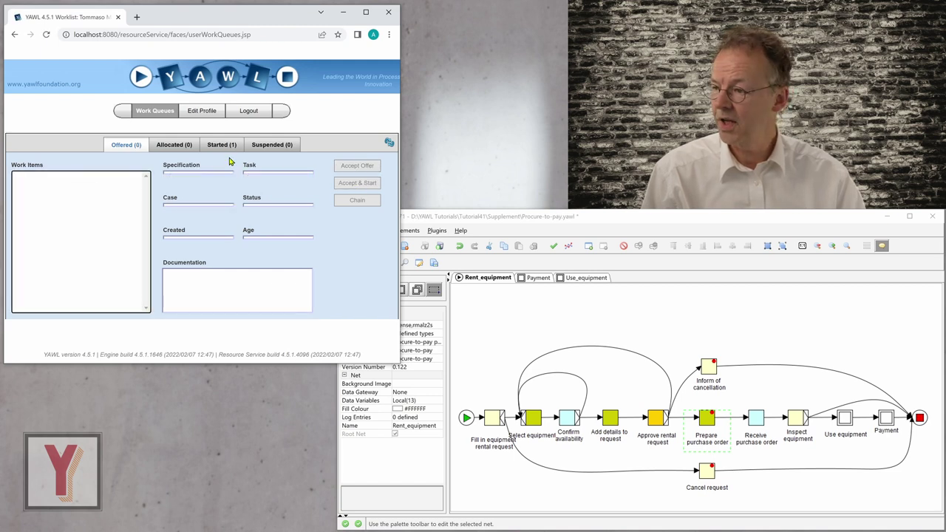
left_click(222, 145)
left_click(357, 167)
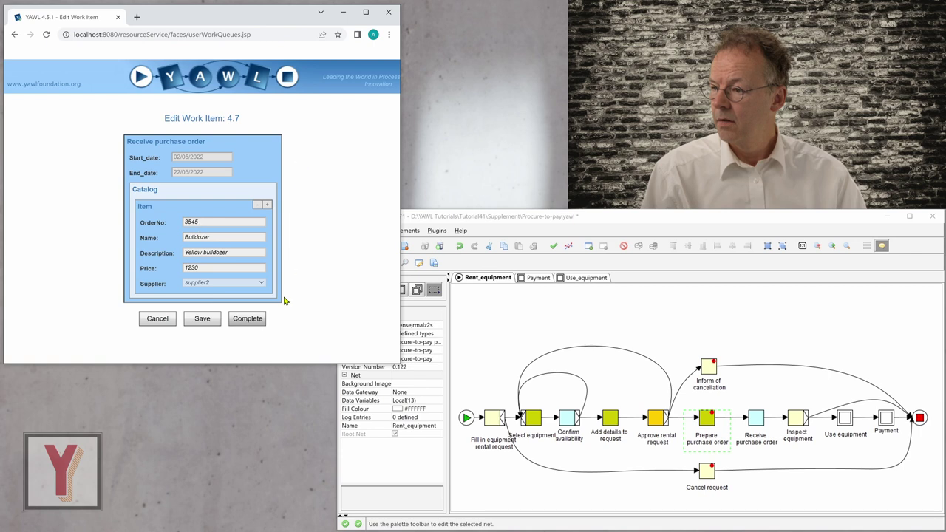
left_click(252, 320)
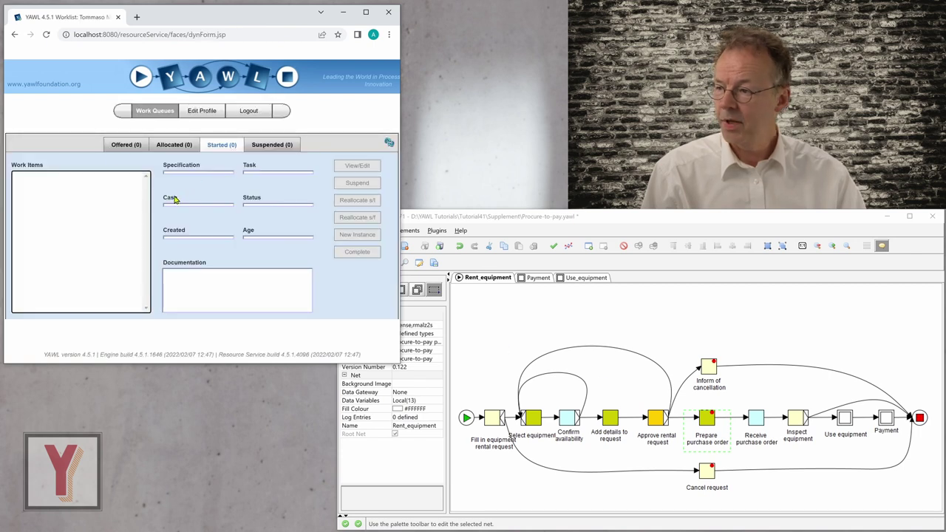
Step: Start Inspect equipment from Allocated and complete it with Approve ticked
left_click(175, 145)
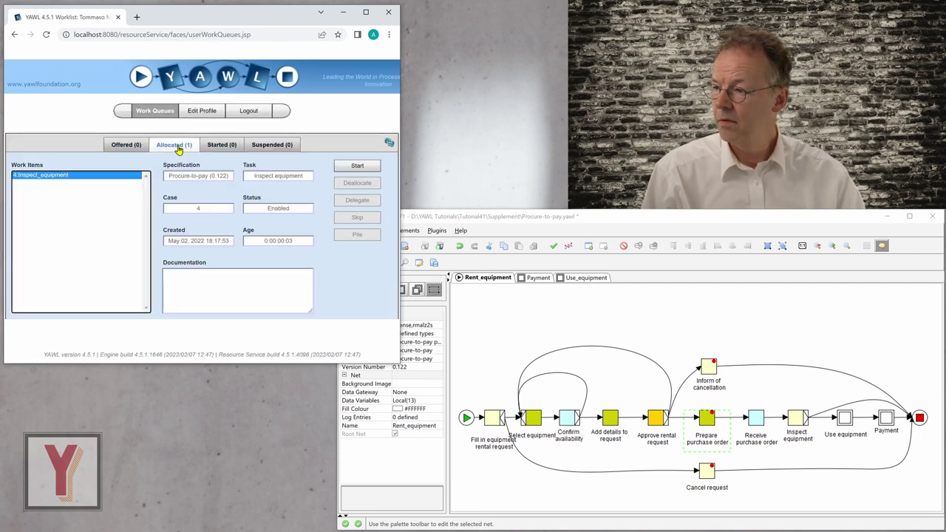
left_click(356, 166)
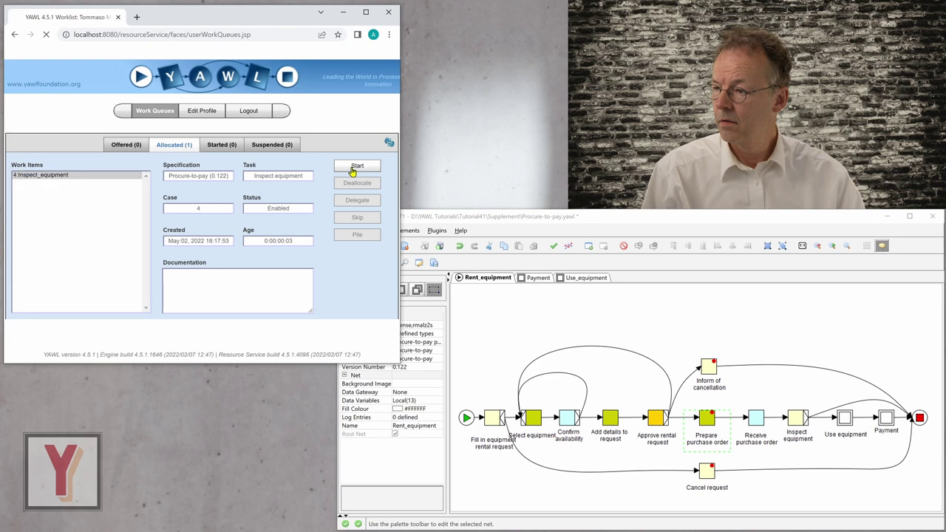
left_click(222, 145)
left_click(362, 168)
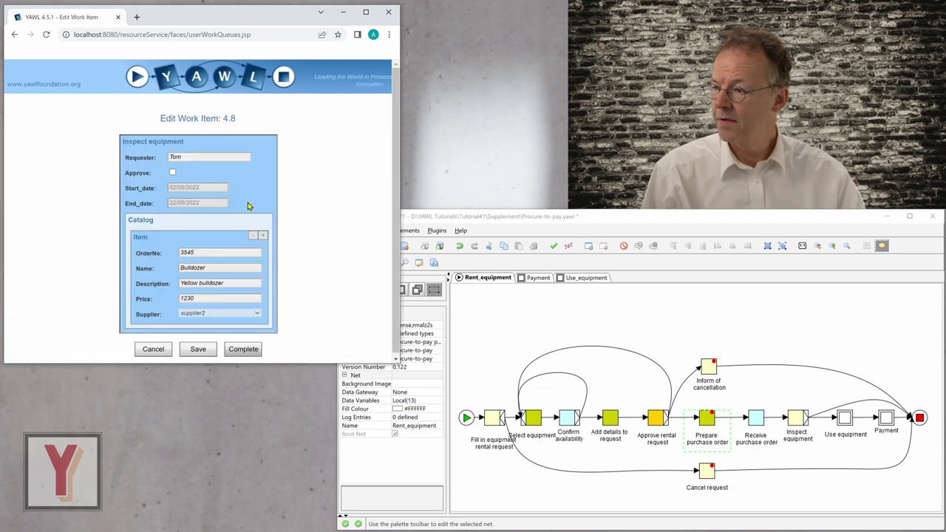
left_click(172, 175)
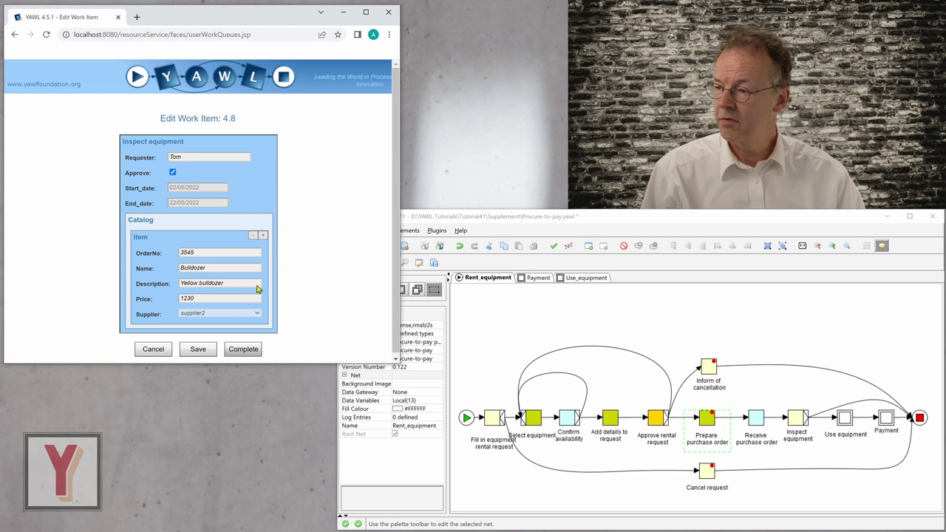
left_click(235, 348)
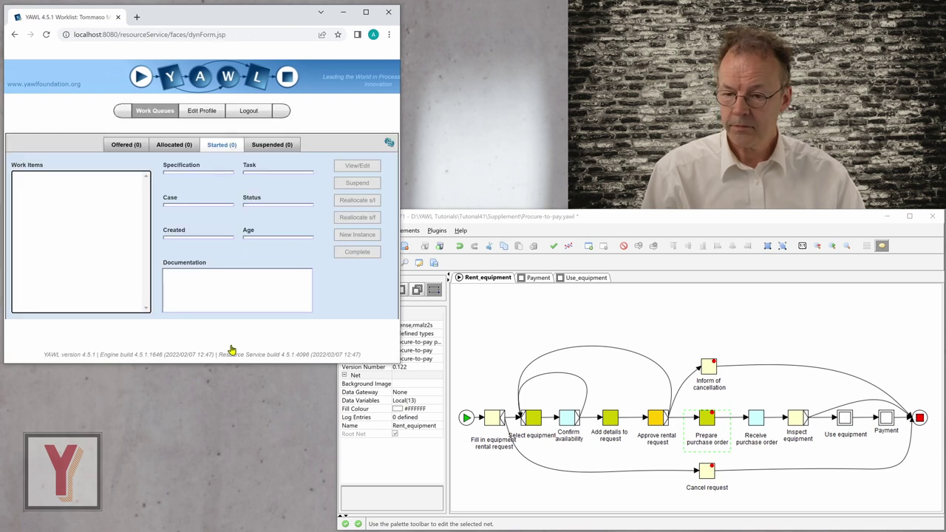
Step: Accept, start and complete the Ask for extension item from the Use_equipment subnet
left_click(583, 278)
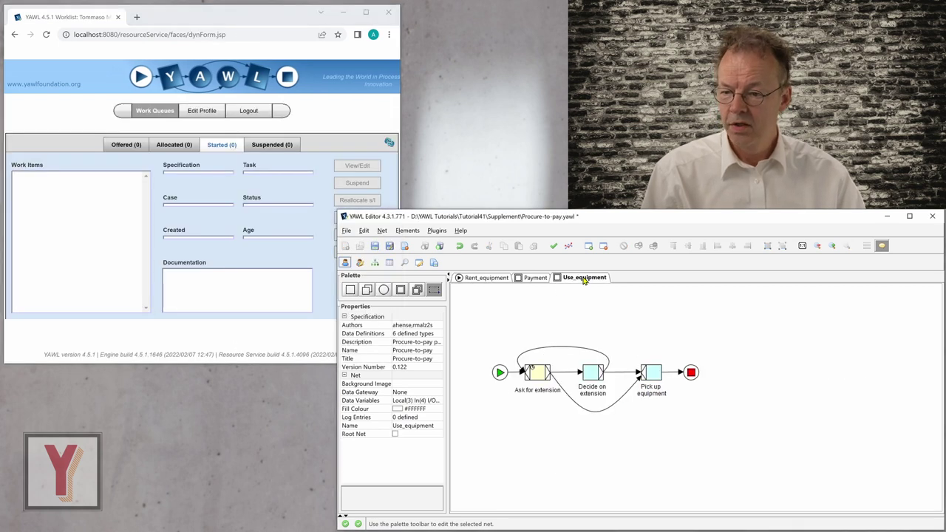
left_click(126, 146)
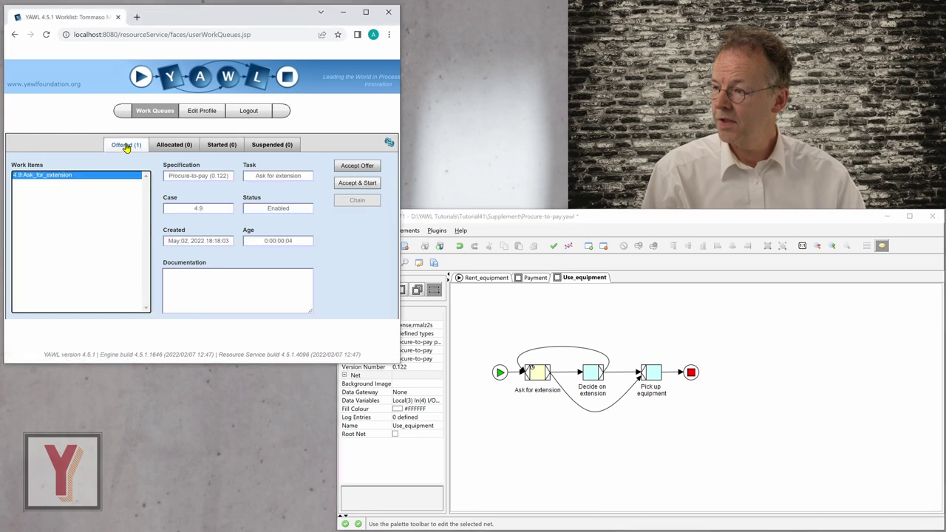
left_click(347, 184)
left_click(214, 145)
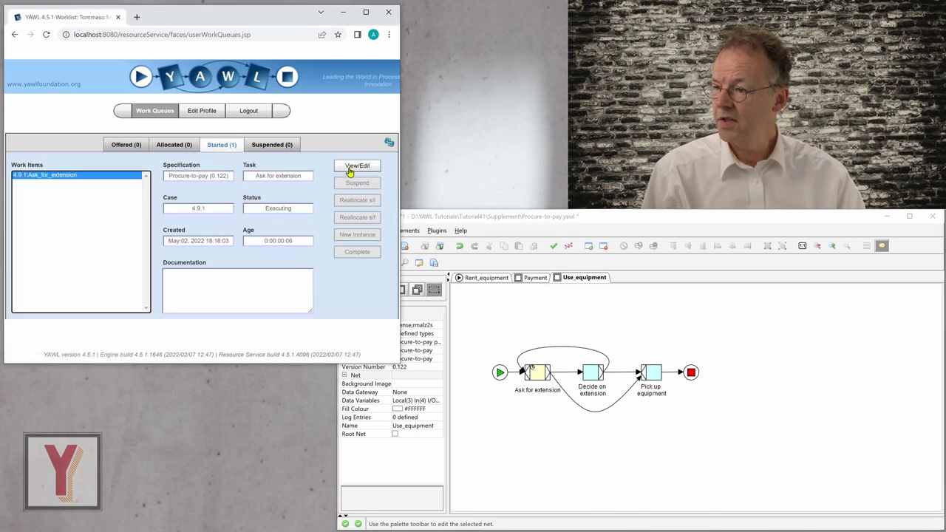
left_click(352, 170)
scroll(342, 247, "down", 1)
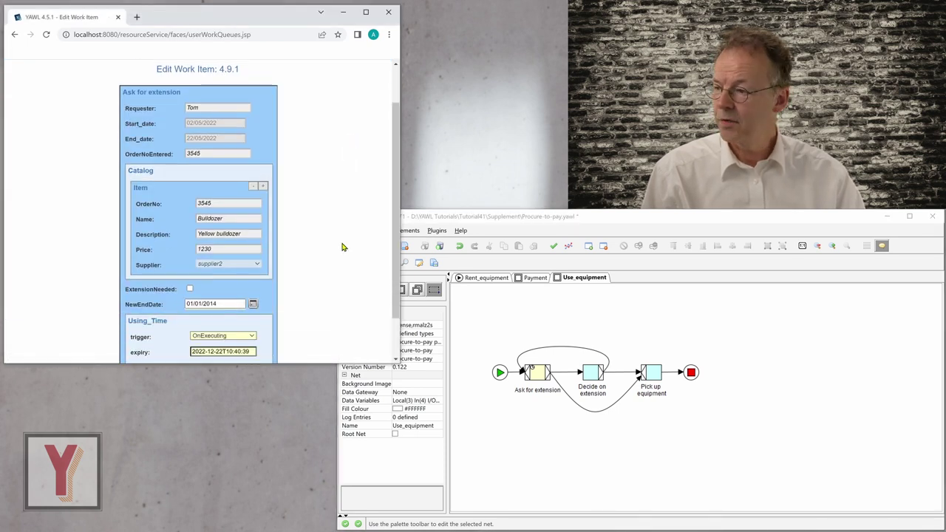
scroll(342, 247, "down", 1)
scroll(342, 247, "up", 1)
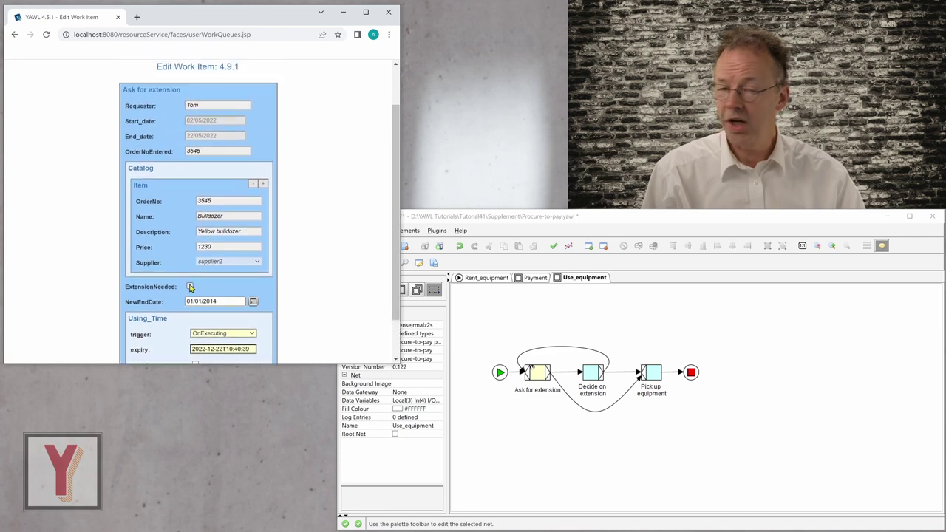
scroll(267, 288, "down", 1)
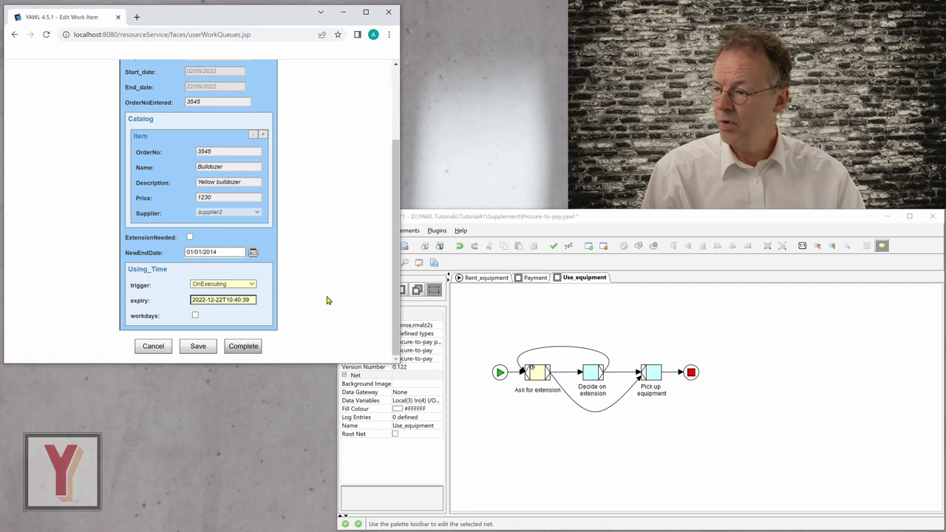
left_click(249, 348)
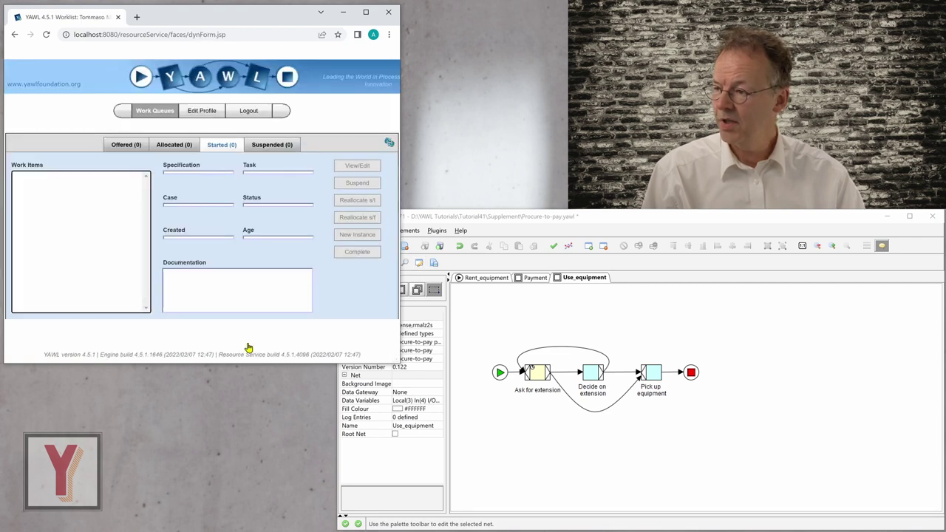
Step: Complete case 4's Pick up equipment item, then bring up the Rent_equipment net
left_click(129, 146)
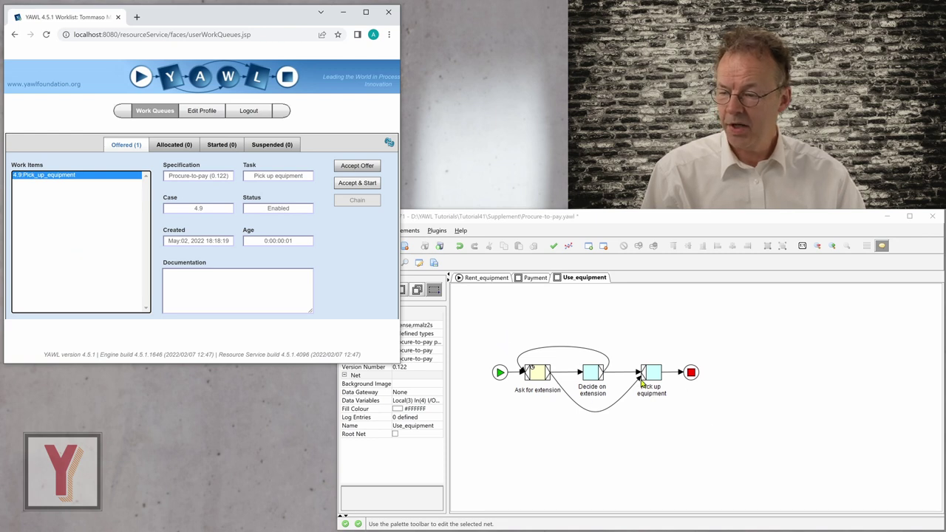
left_click(357, 182)
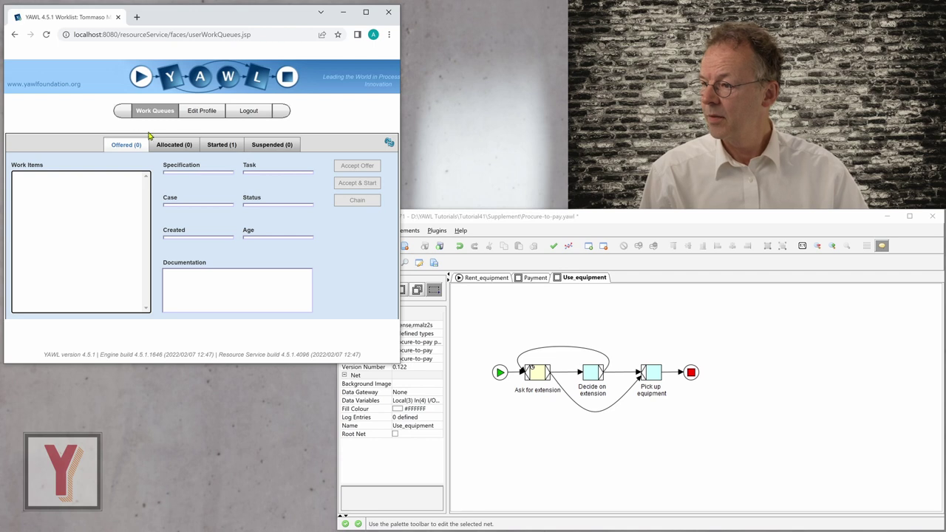
left_click(227, 145)
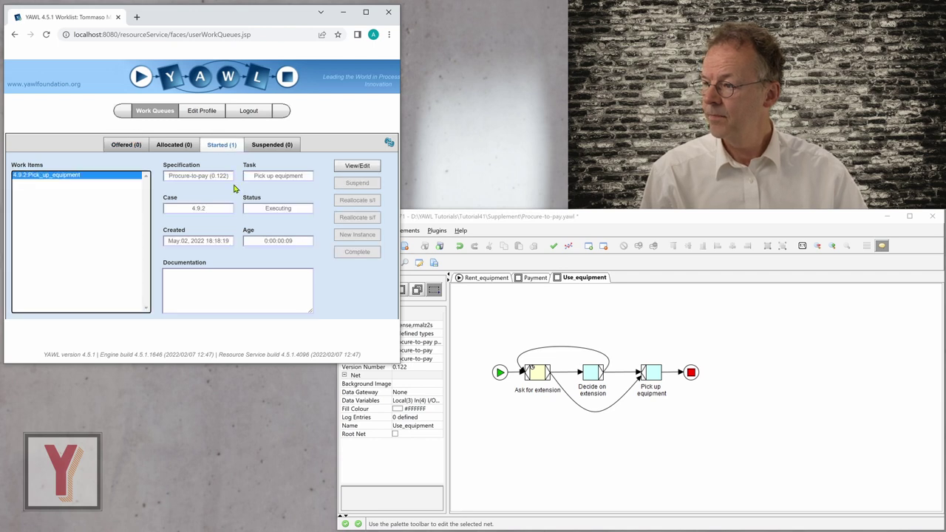
left_click(360, 165)
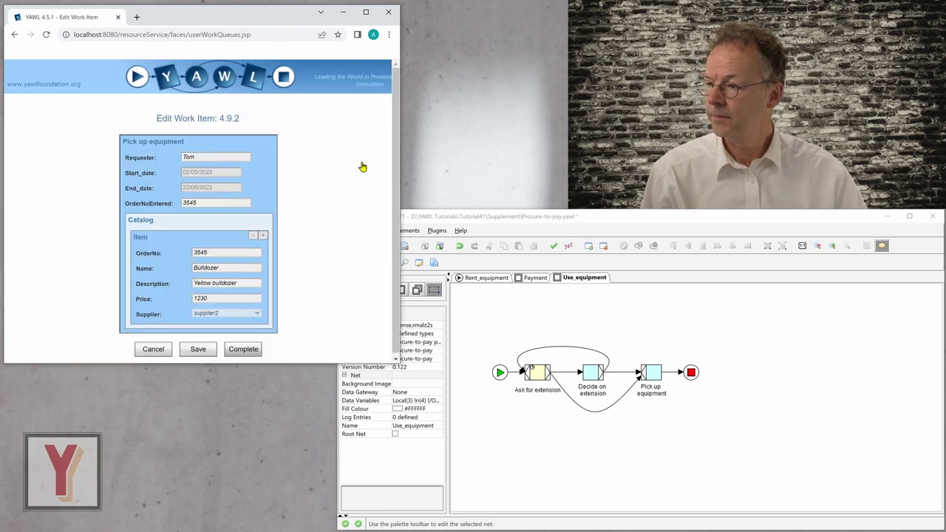
left_click(244, 350)
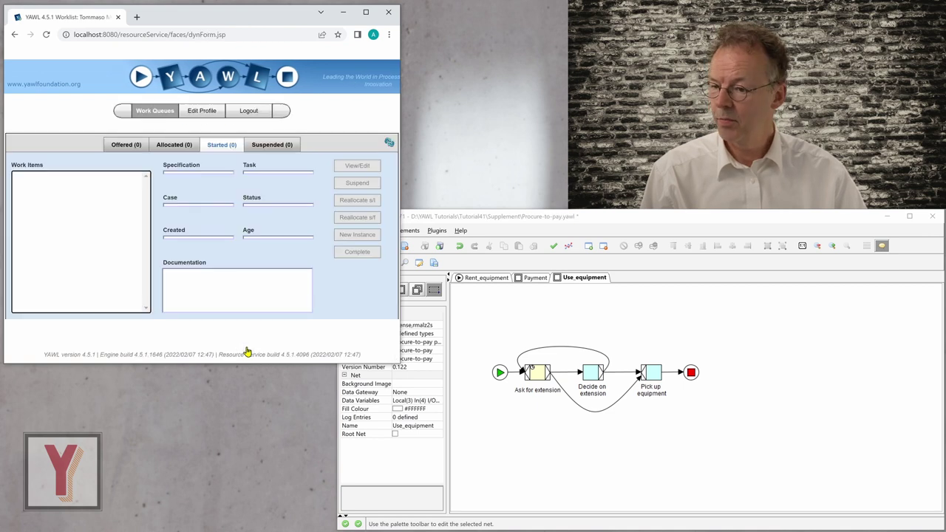
left_click(489, 280)
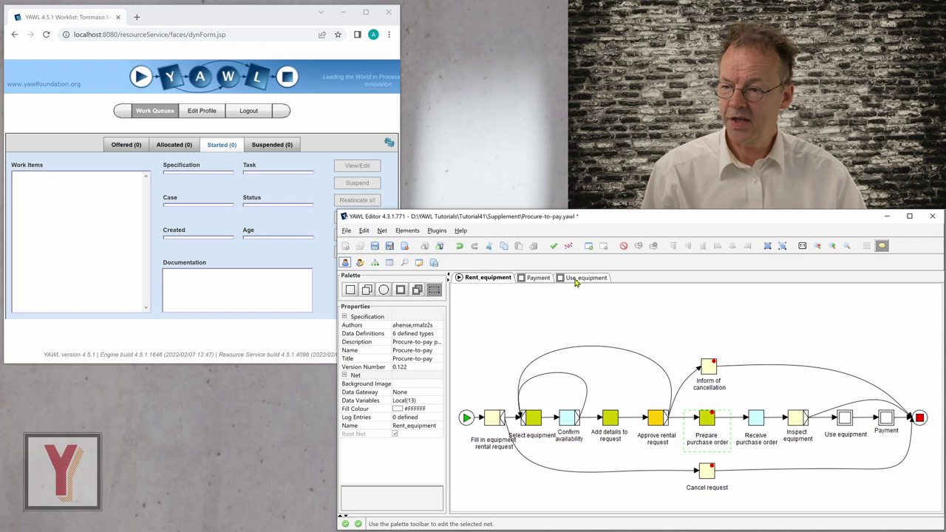
Step: Complete the Send invoice work item for case 4.10 with TotalPrice 1000.0
left_click(538, 281)
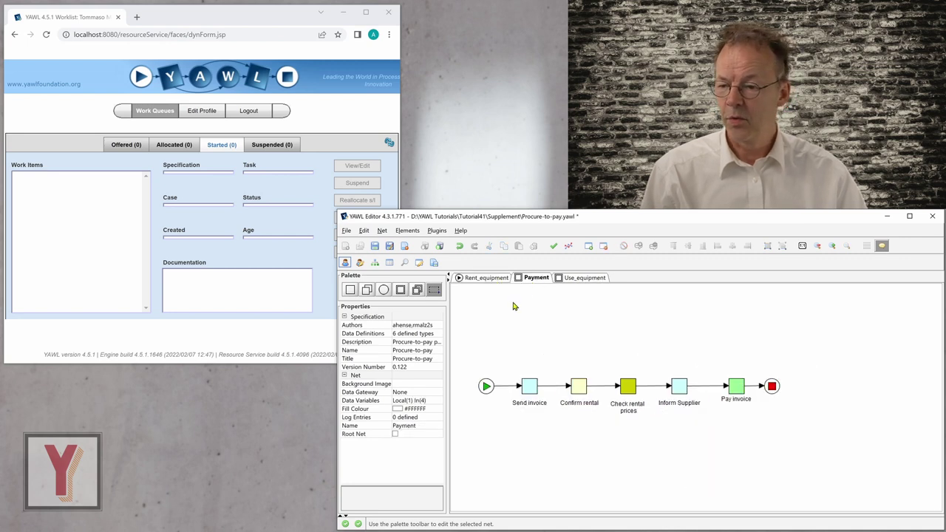
left_click(125, 145)
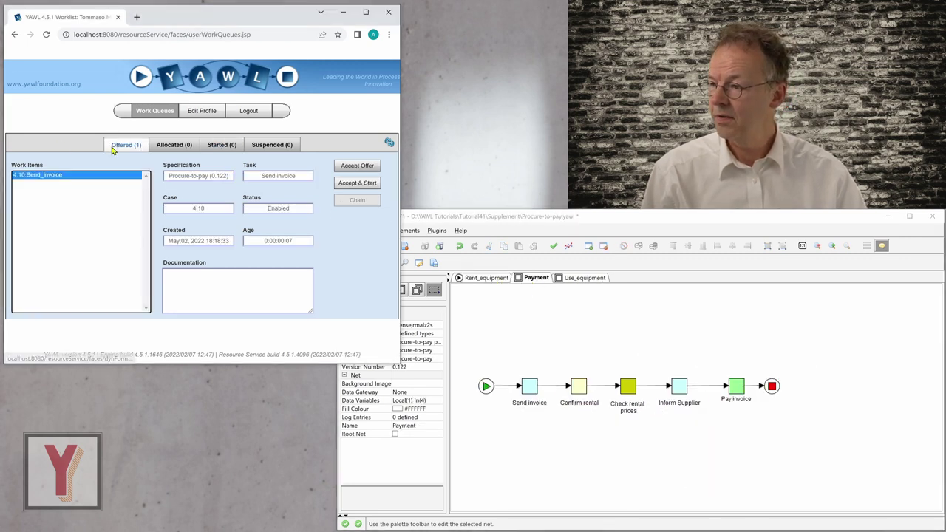
left_click(357, 184)
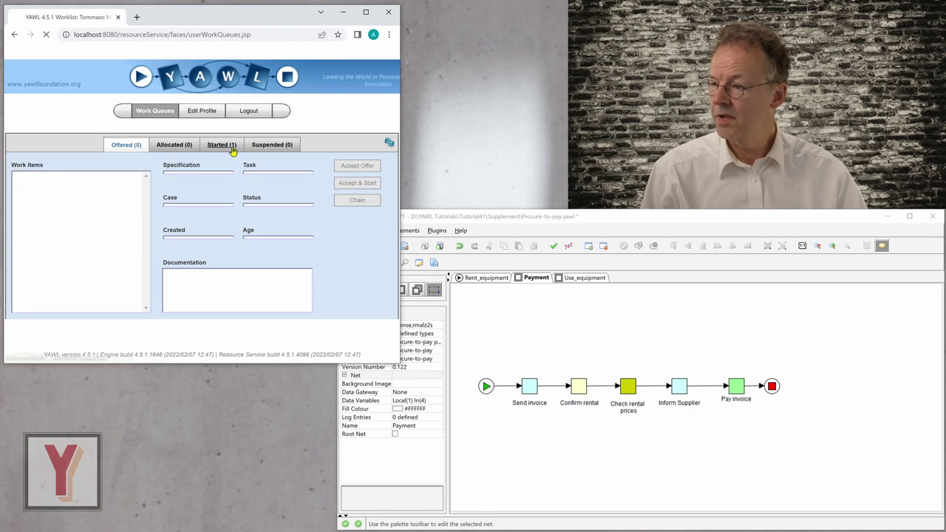
left_click(354, 167)
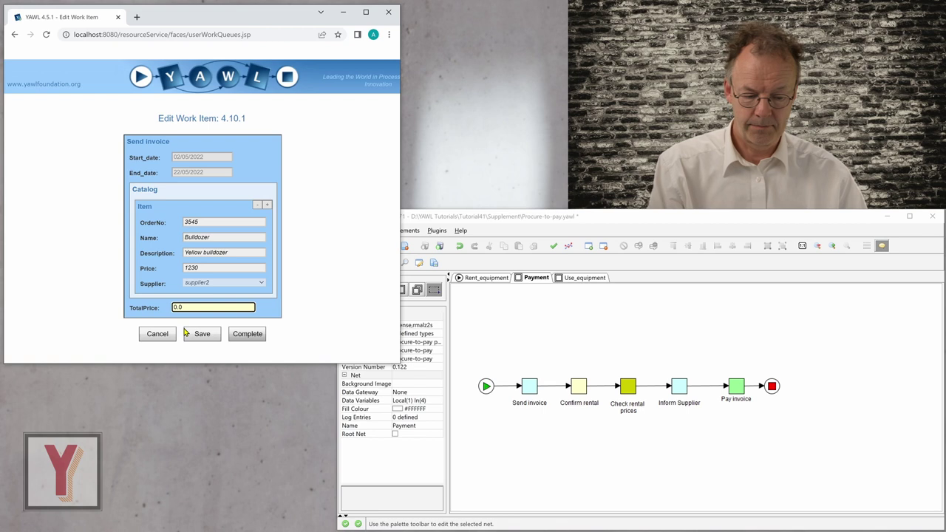
type("100")
left_click(251, 337)
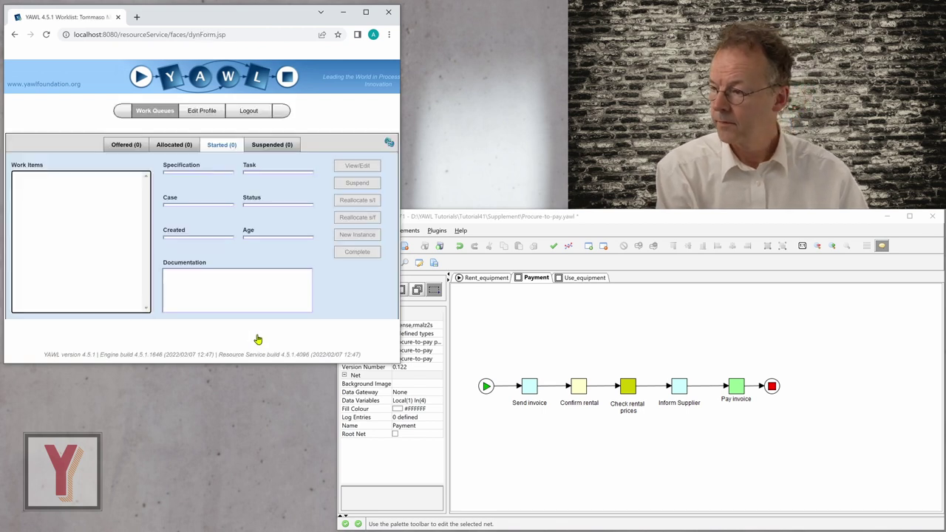
Step: Accept, start and complete the Confirm rental work item
left_click(129, 152)
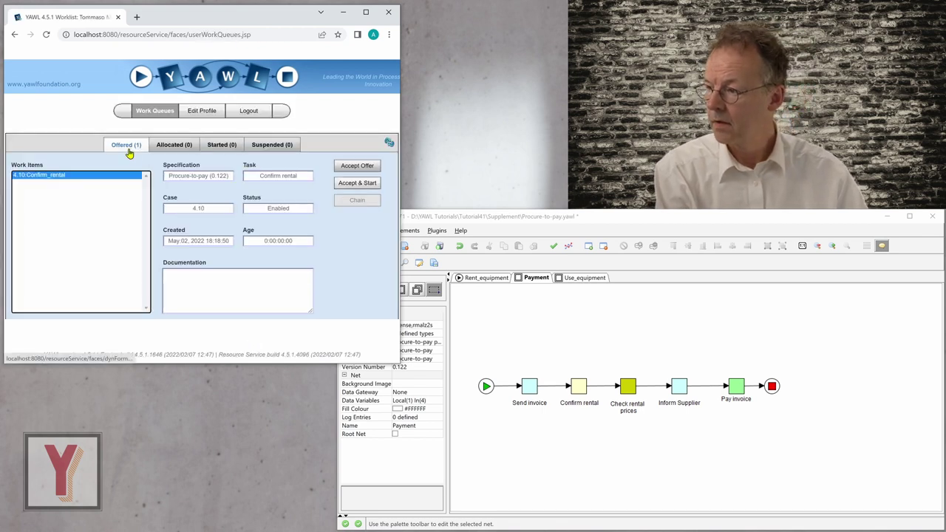
left_click(348, 184)
left_click(208, 148)
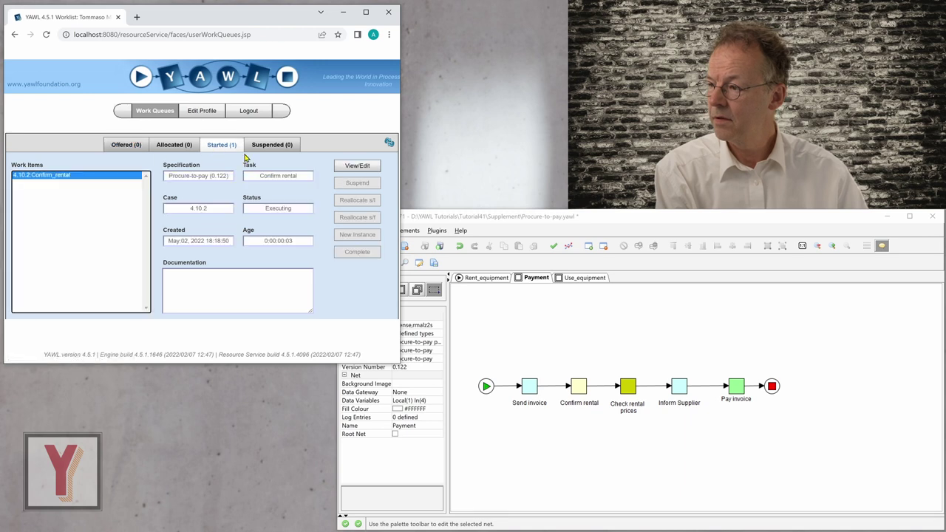
left_click(356, 166)
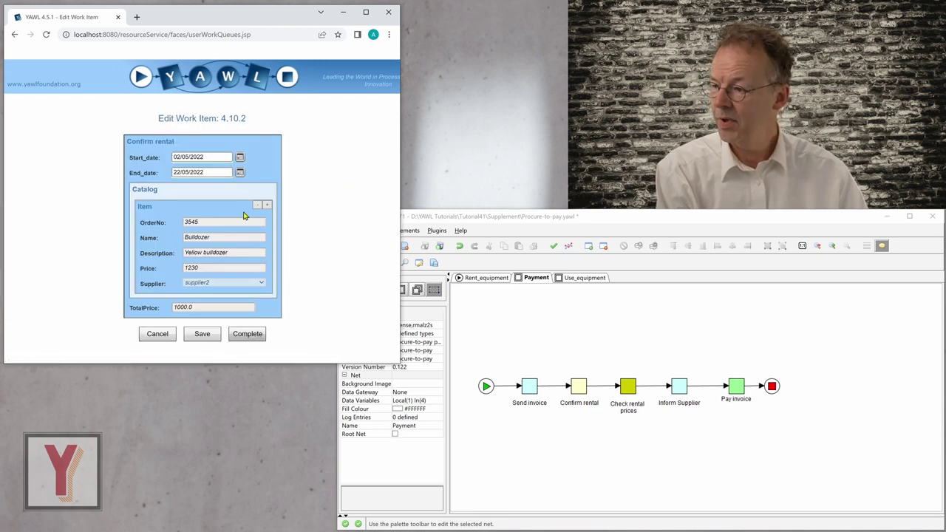
left_click(246, 333)
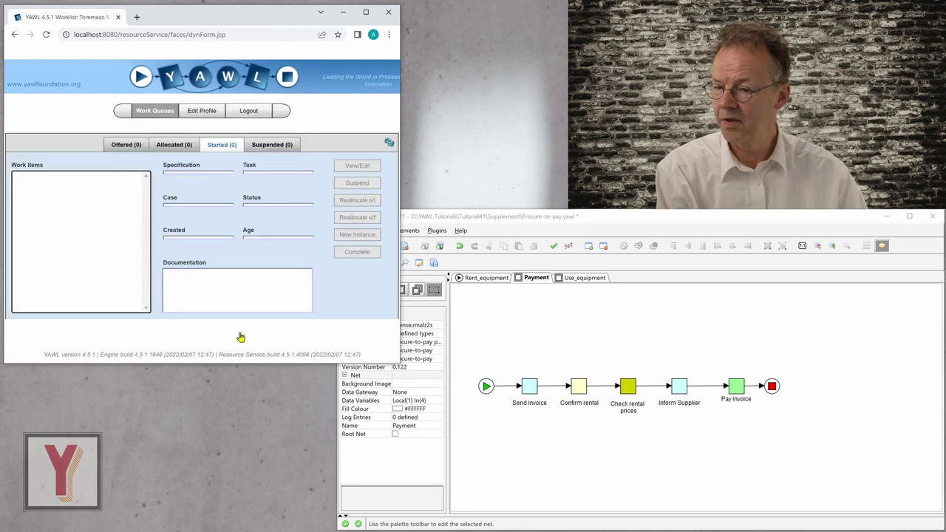
Step: Accept, start and complete the Check rental prices work item
left_click(129, 146)
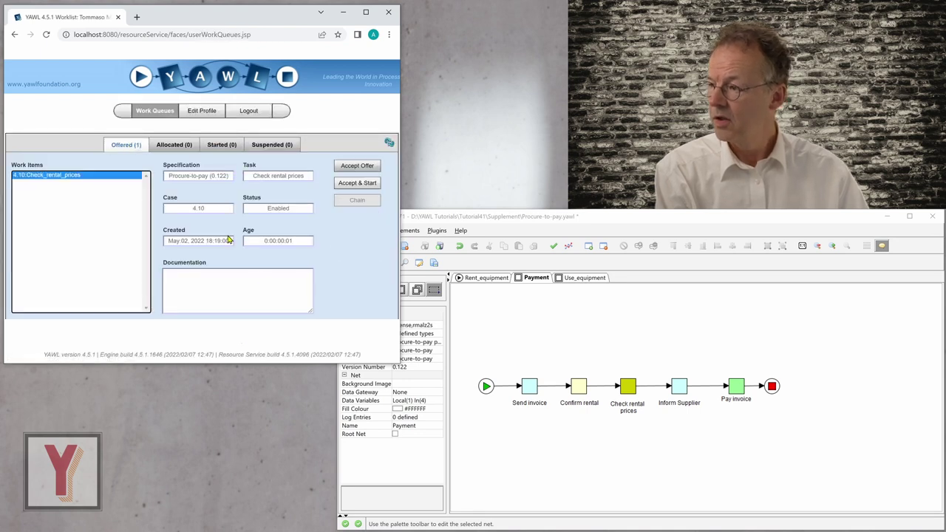
left_click(342, 184)
left_click(214, 146)
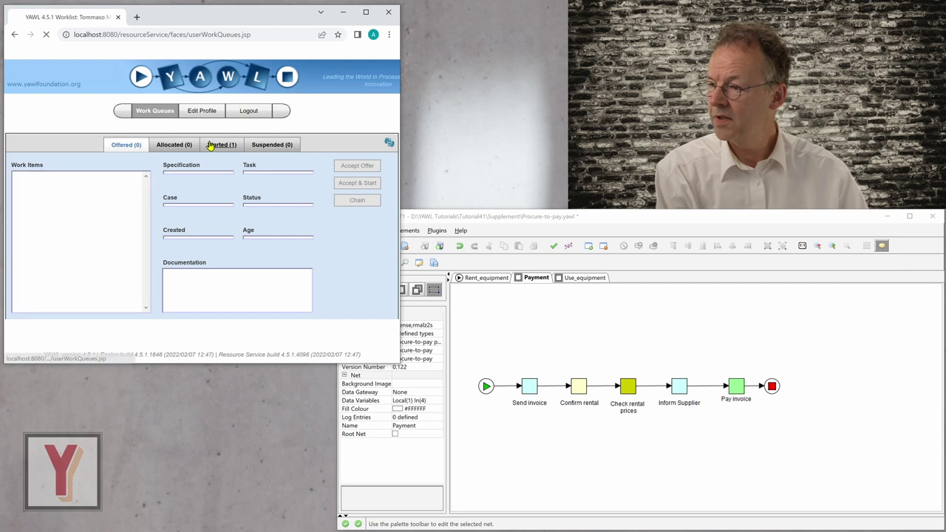
left_click(357, 166)
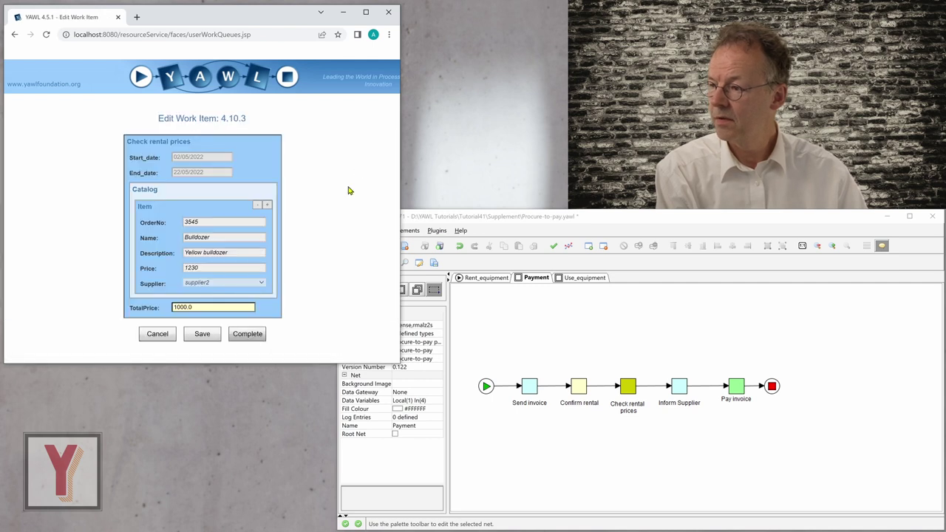
left_click(246, 338)
Step: Accept, start and complete the Inform Supplier work item
left_click(127, 145)
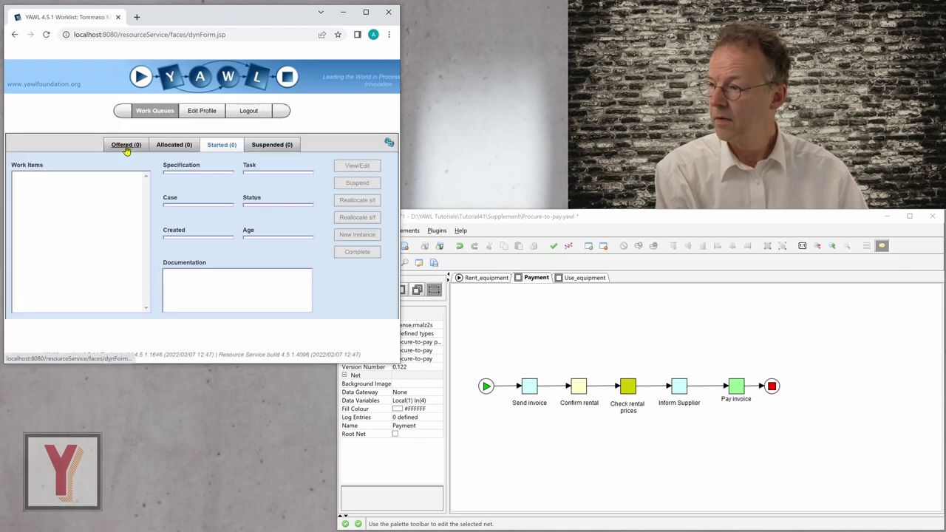
left_click(357, 183)
left_click(222, 145)
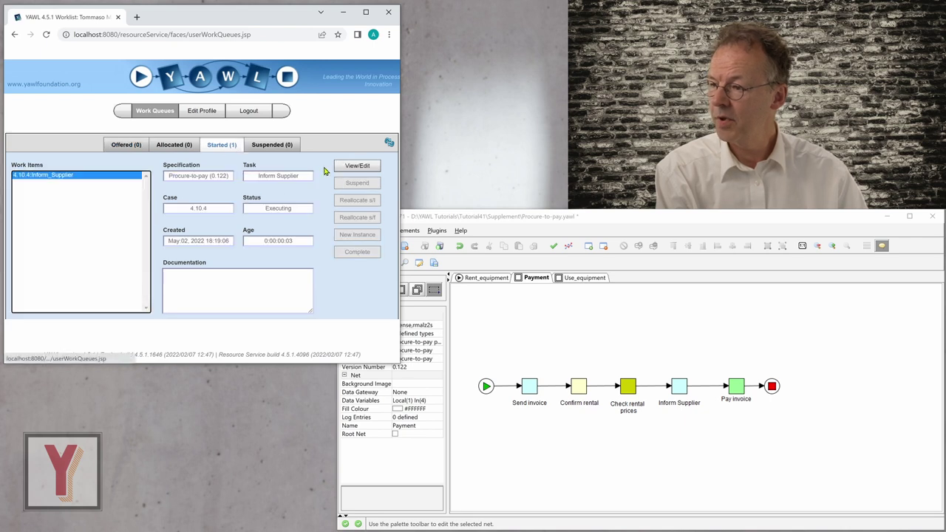
left_click(357, 165)
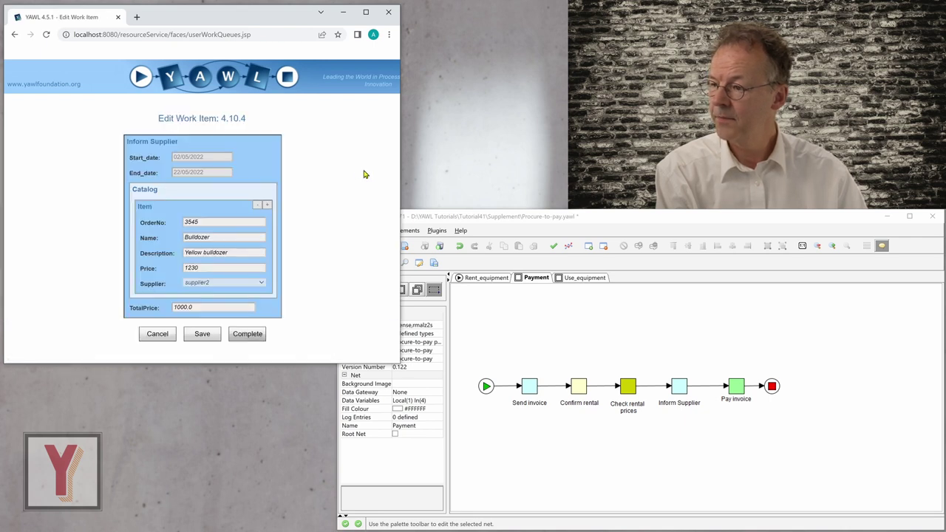
left_click(254, 334)
Step: Accept, start and complete the final Pay invoice work item
left_click(125, 145)
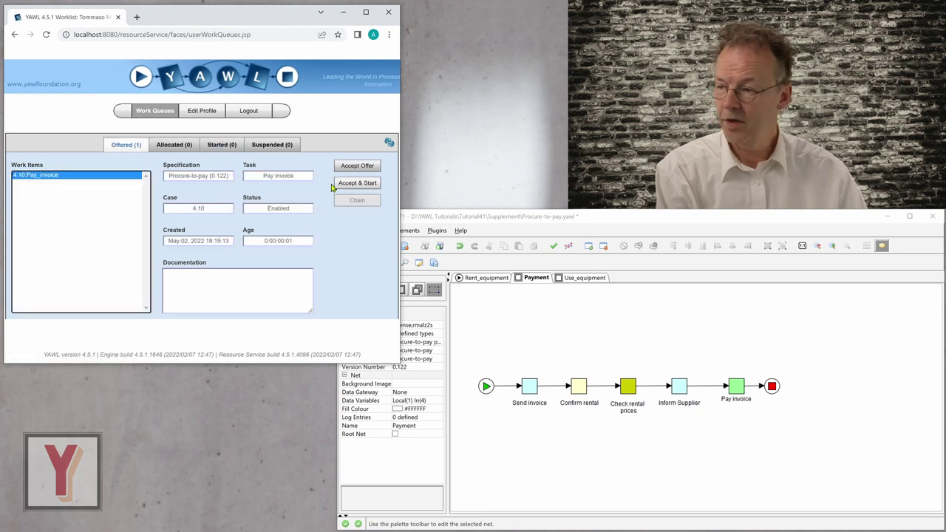
left_click(357, 183)
left_click(223, 145)
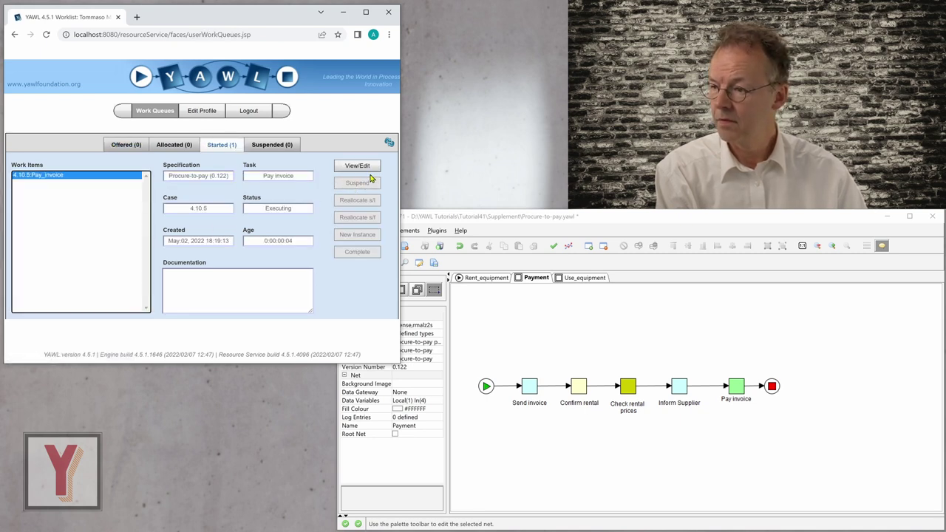
left_click(368, 169)
left_click(248, 334)
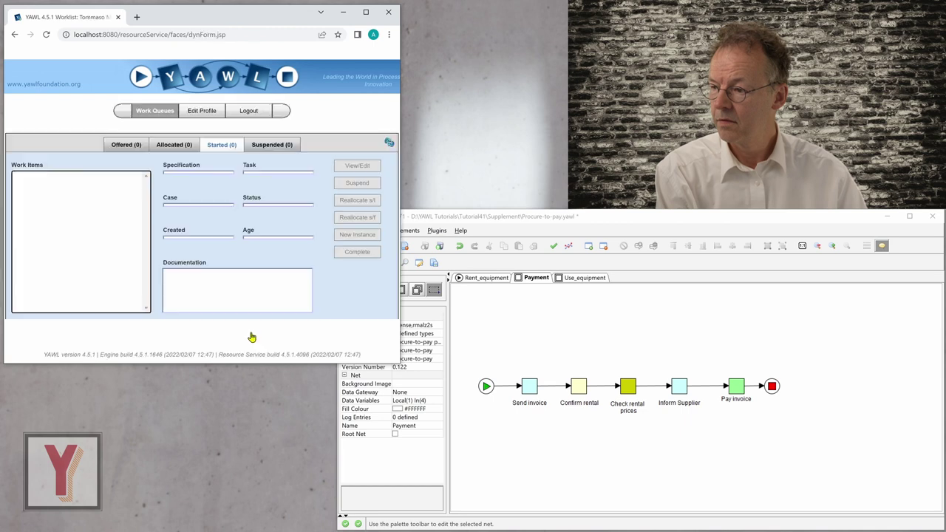